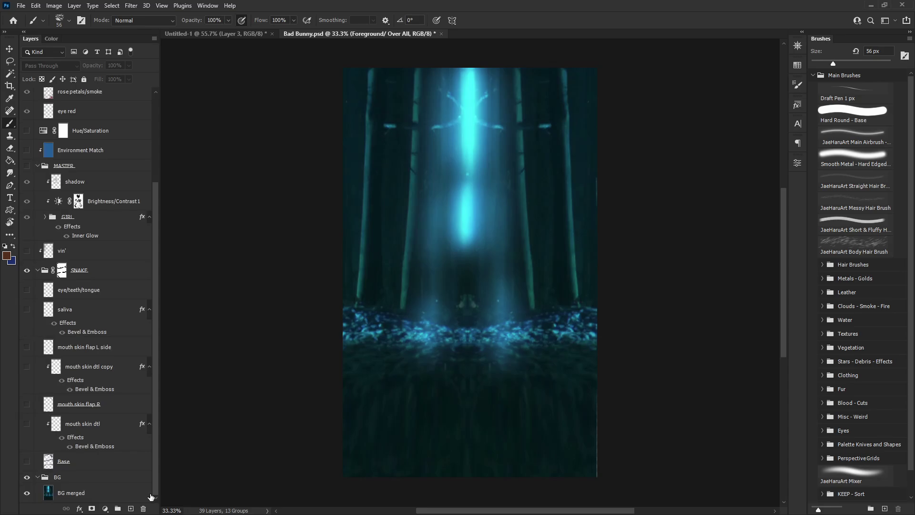
# - Hide and reshow the BG merged layer to check the background, and show the snake's Base layer
pyautogui.click(27, 493)
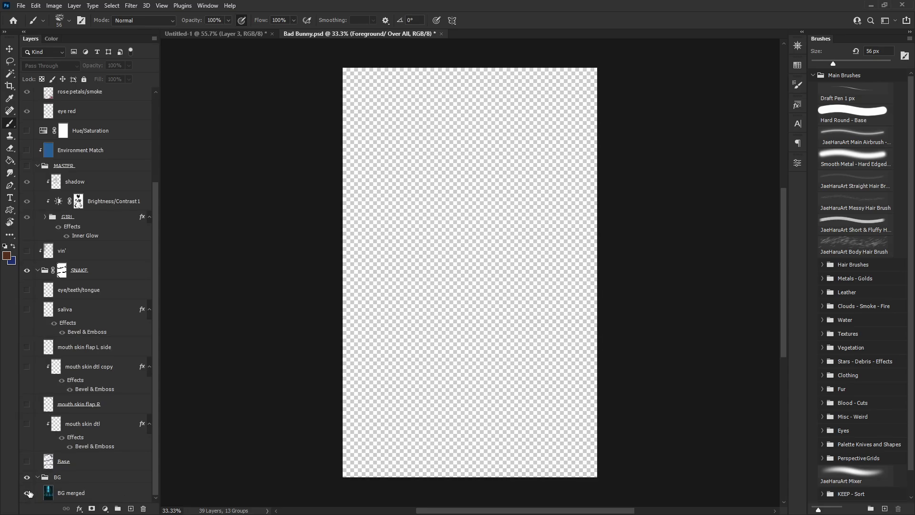
pyautogui.click(28, 493)
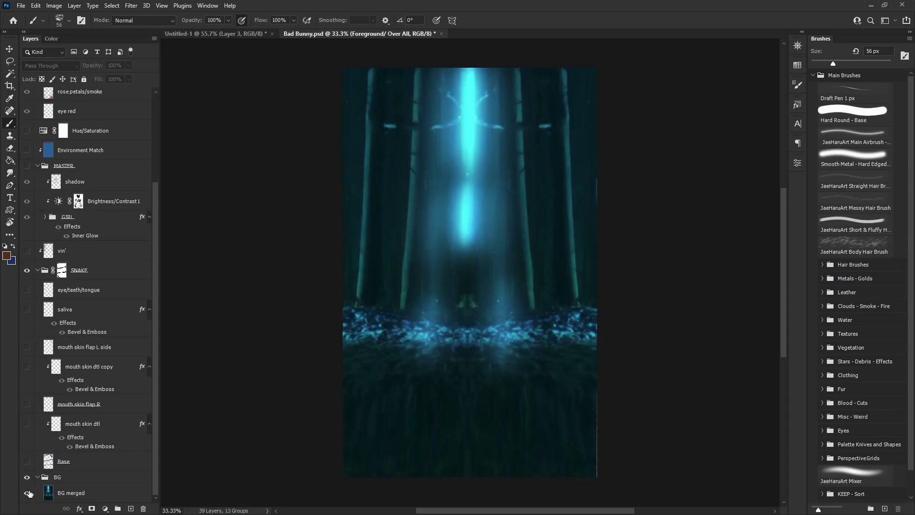
pyautogui.click(27, 462)
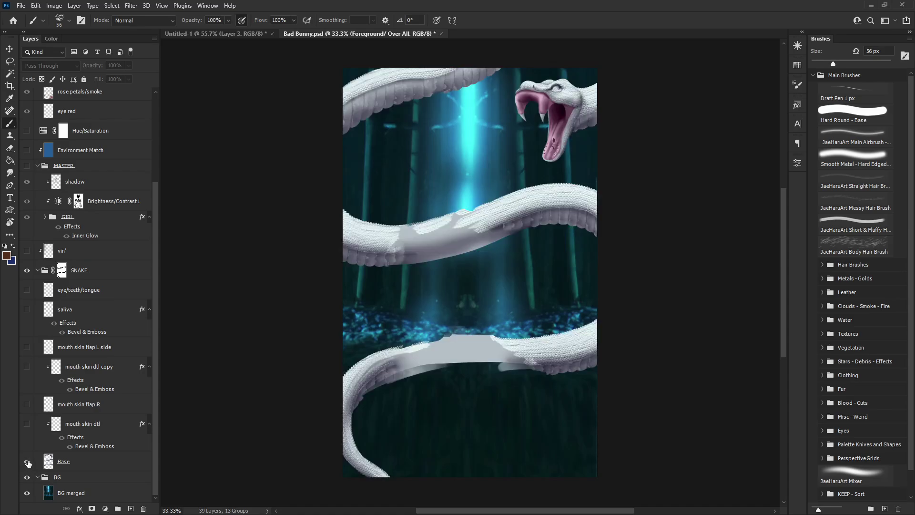
# - Show the snake's mouth skin dtl, mouth skin flap R, mouth skin dtl copy, mouth skin flap L side and saliva layers
pyautogui.click(27, 424)
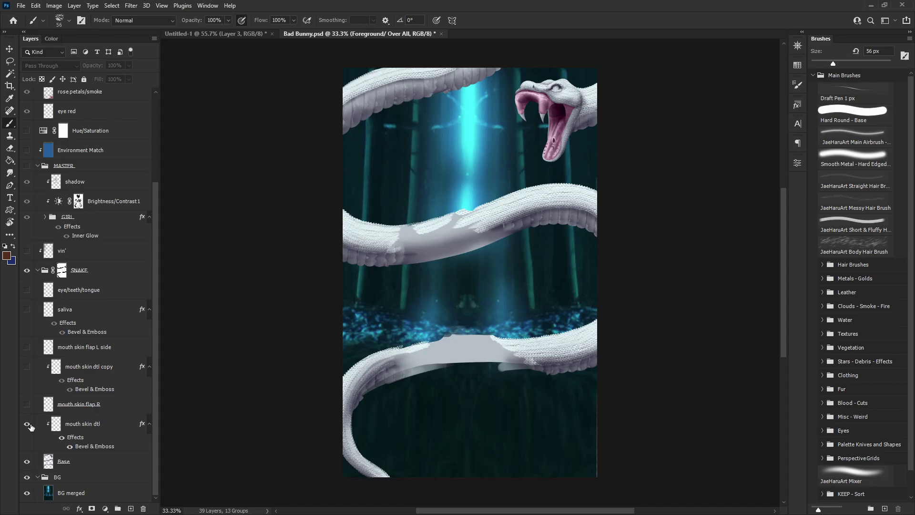
pyautogui.click(30, 425)
pyautogui.click(27, 406)
pyautogui.click(27, 406)
pyautogui.click(27, 406)
pyautogui.click(27, 367)
pyautogui.click(27, 366)
pyautogui.click(27, 347)
pyautogui.click(28, 347)
pyautogui.click(27, 347)
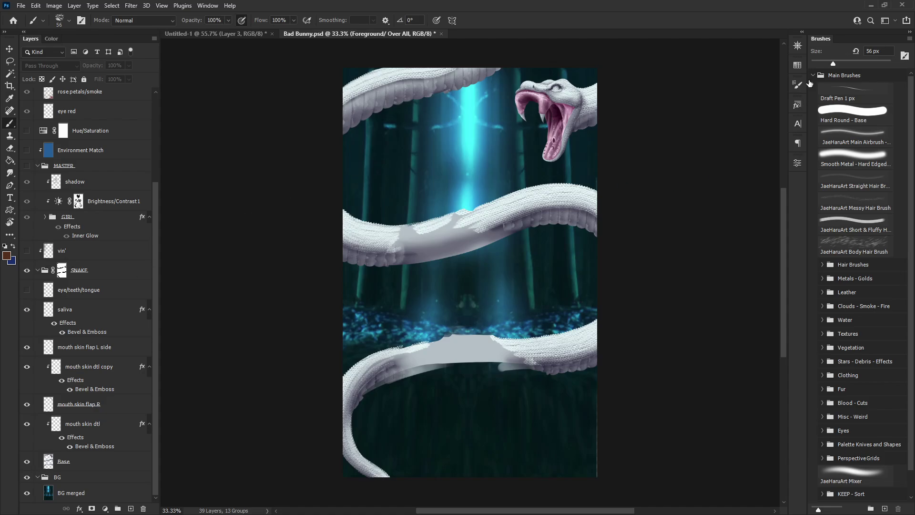
# - Examine the snake's mouth up close, comparing the saliva layer with its Bevel & Emboss effect off and on
pyautogui.click(797, 46)
pyautogui.click(742, 130)
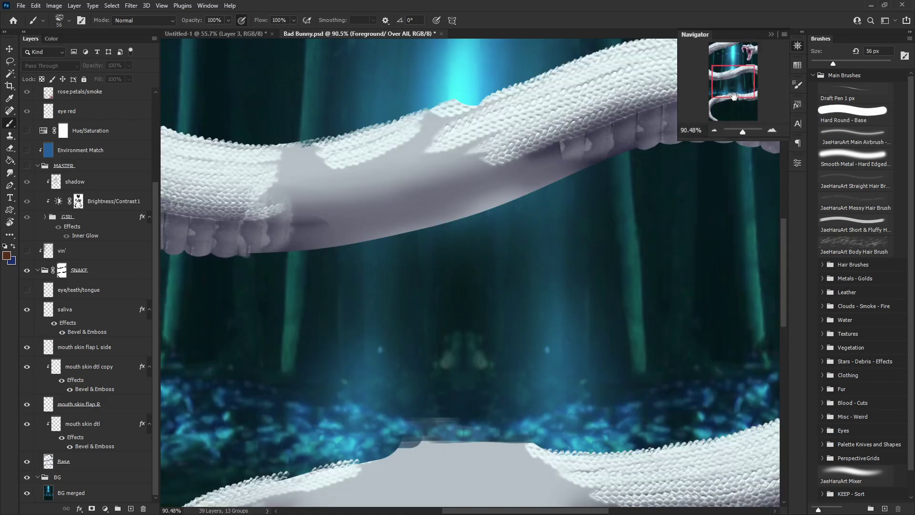
pyautogui.moveTo(733, 97); pyautogui.dragTo(748, 70)
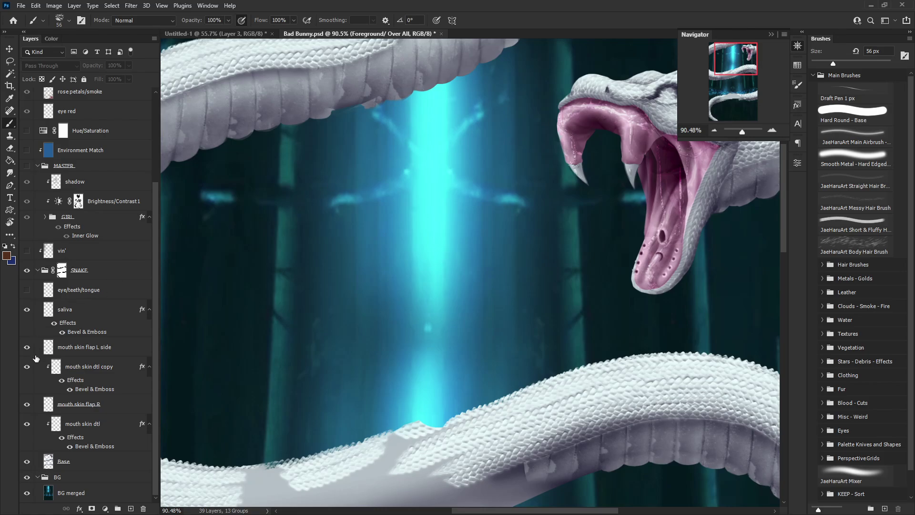
pyautogui.click(48, 310)
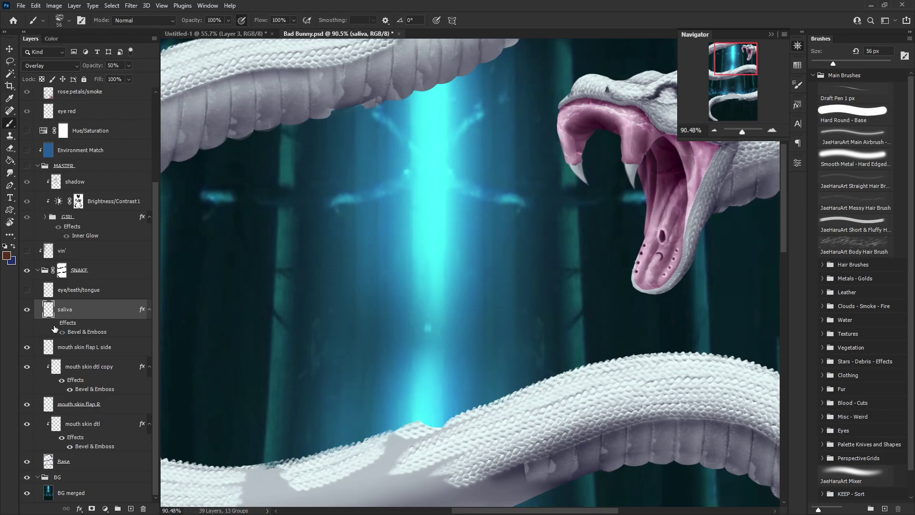
pyautogui.click(54, 323)
pyautogui.click(65, 335)
pyautogui.click(62, 333)
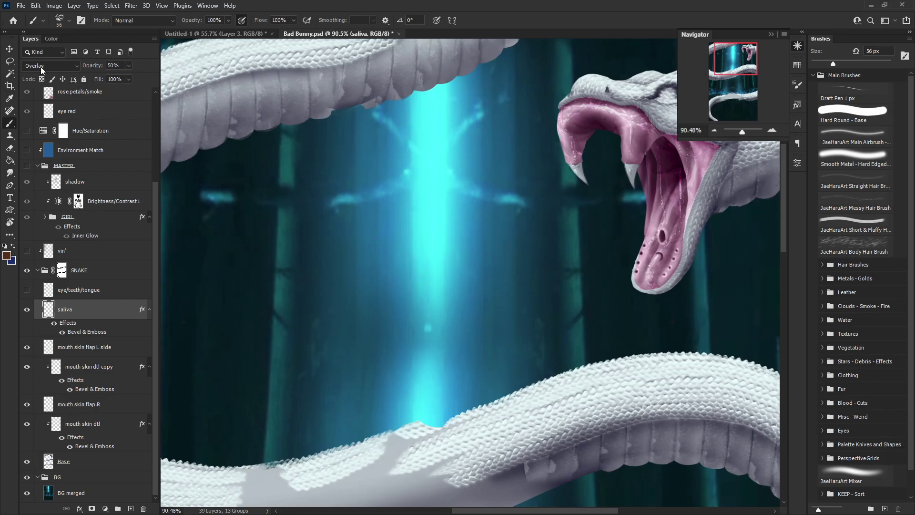
# - Review the Bevel & Emboss settings in the saliva layer's style and close them without changes
pyautogui.doubleClick(115, 317)
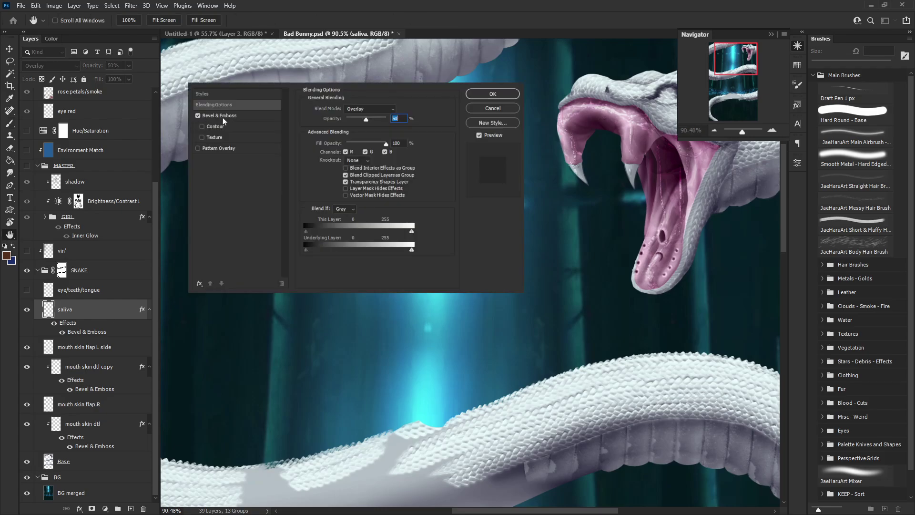
pyautogui.click(246, 114)
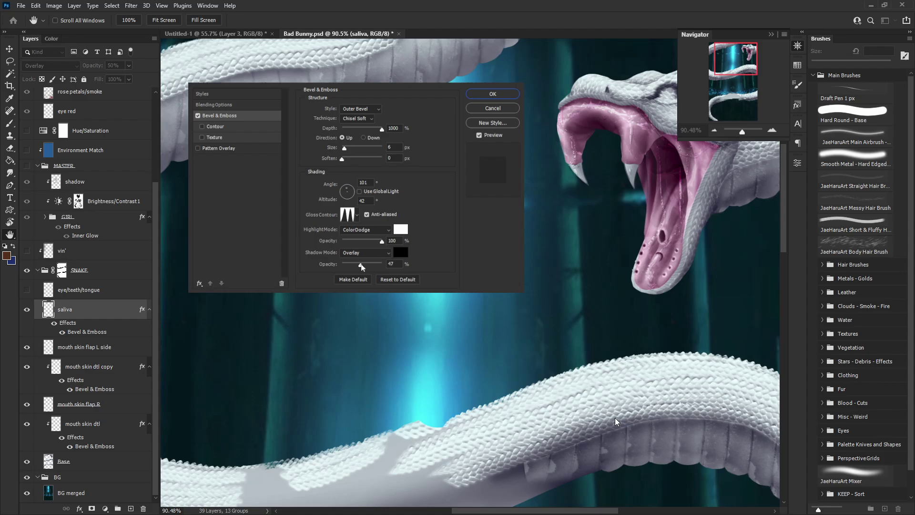
pyautogui.click(492, 94)
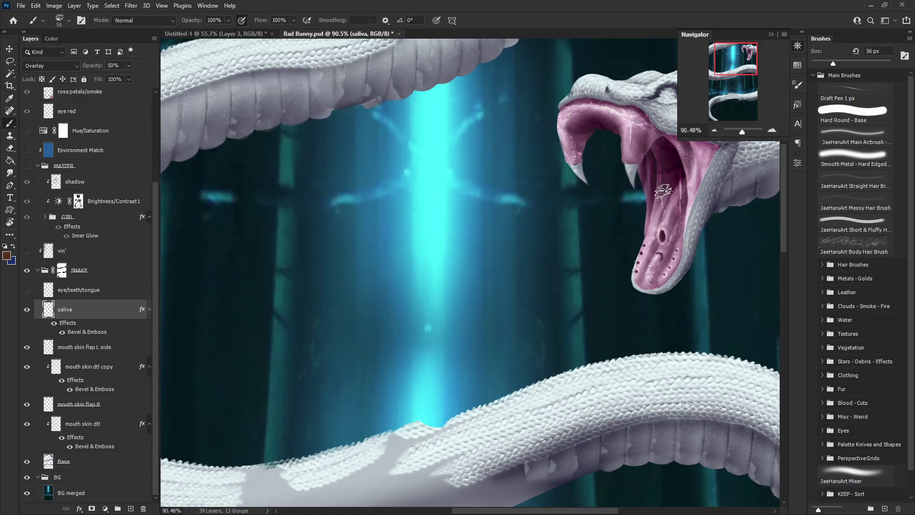
# - Show the snake's eye/teeth/tongue layer and view more of the snake at about 43% zoom
pyautogui.click(28, 290)
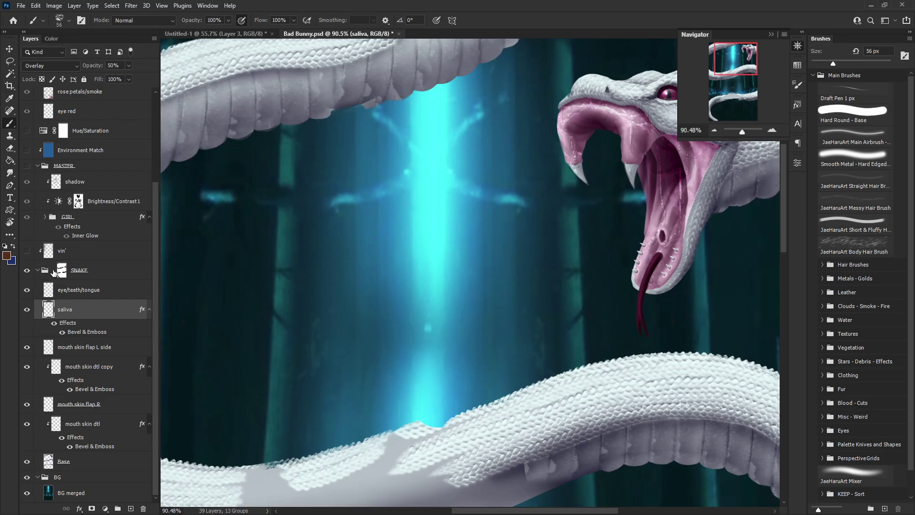
pyautogui.moveTo(750, 130); pyautogui.dragTo(741, 130)
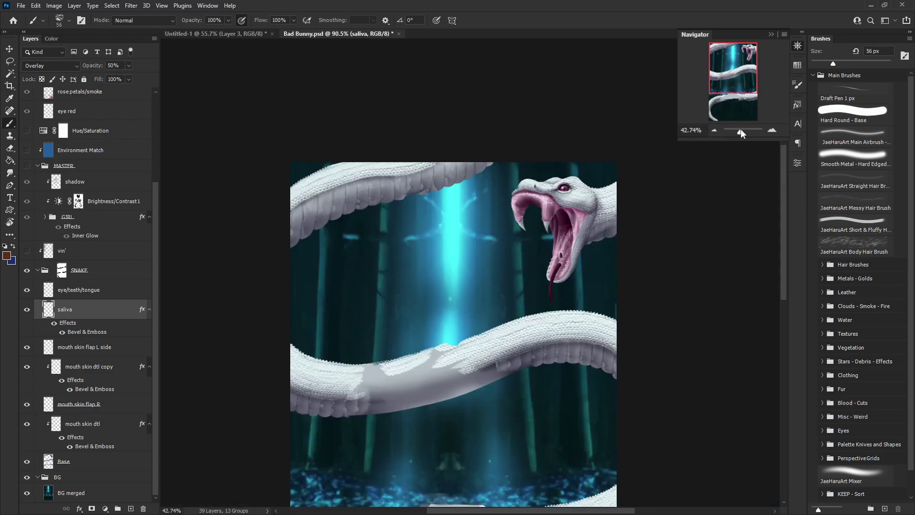
pyautogui.moveTo(742, 86); pyautogui.dragTo(748, 102)
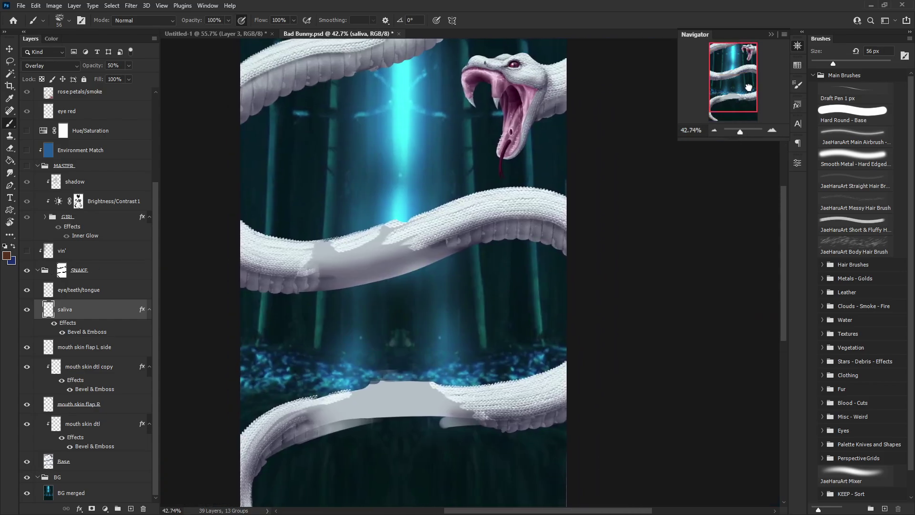
# - Collapse the SNAKE and BG groups and show the vin' layer above them
pyautogui.click(37, 271)
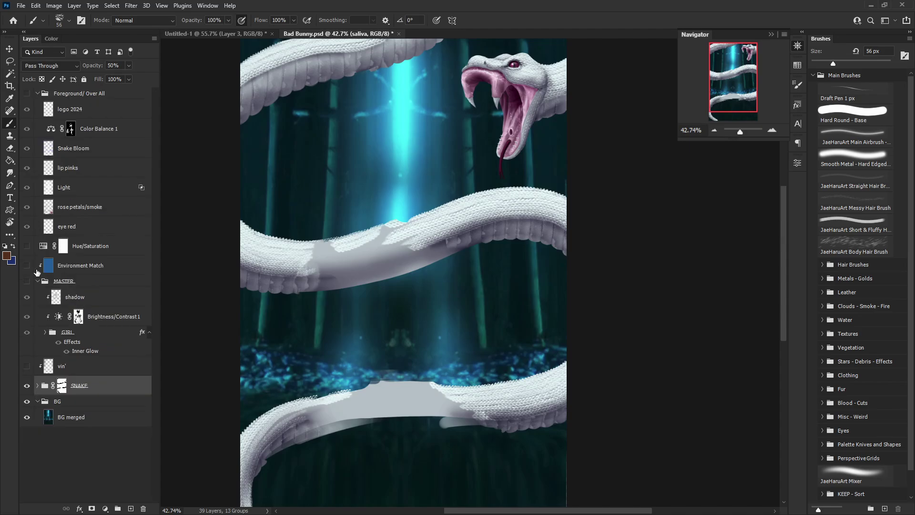
pyautogui.click(37, 402)
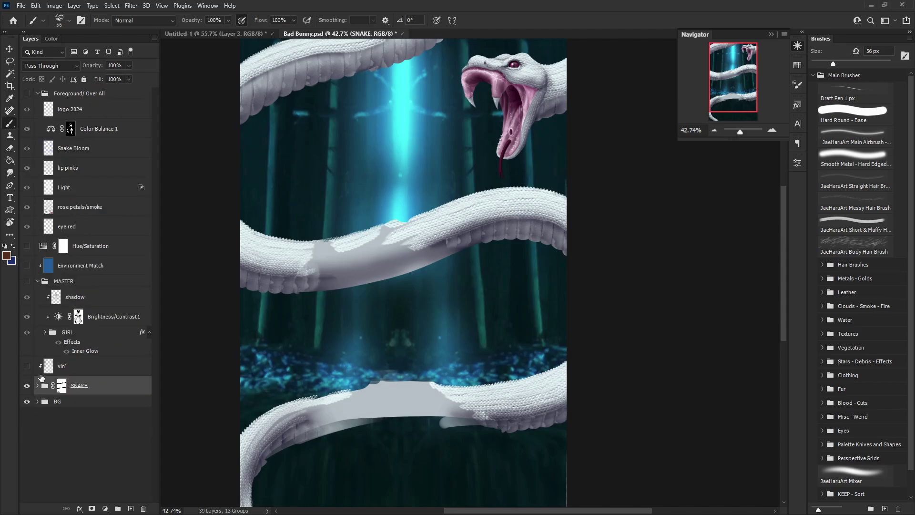
pyautogui.click(27, 366)
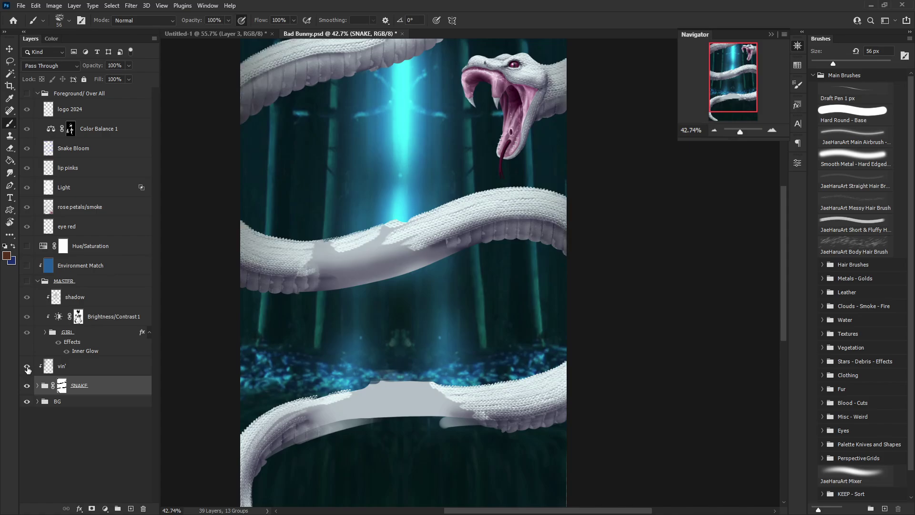
pyautogui.click(27, 366)
pyautogui.click(27, 366)
# - Show the MASTER group with the girl and expand the GIRL group
pyautogui.click(27, 334)
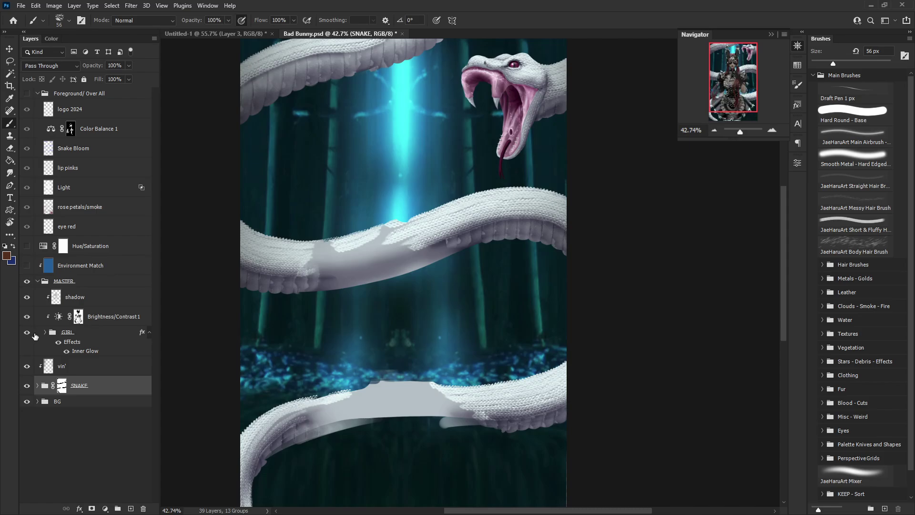
pyautogui.click(45, 333)
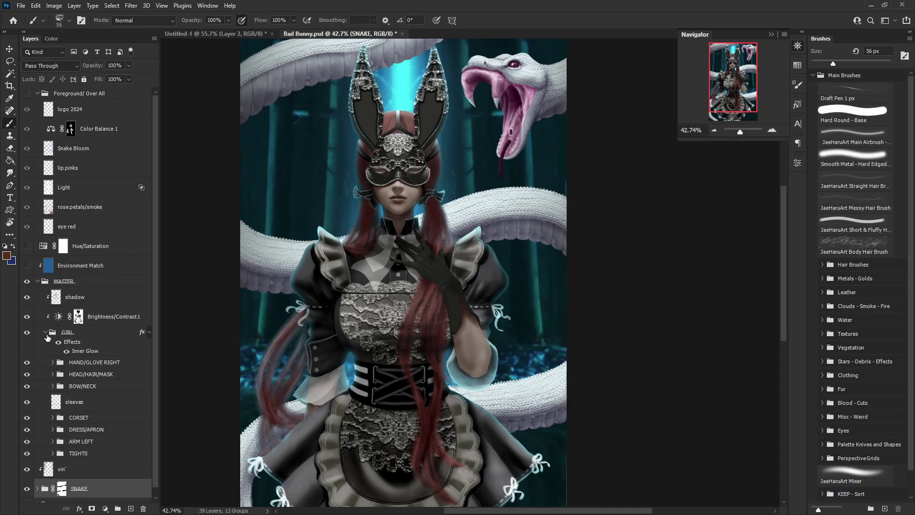
pyautogui.scroll(-1, 157, 368)
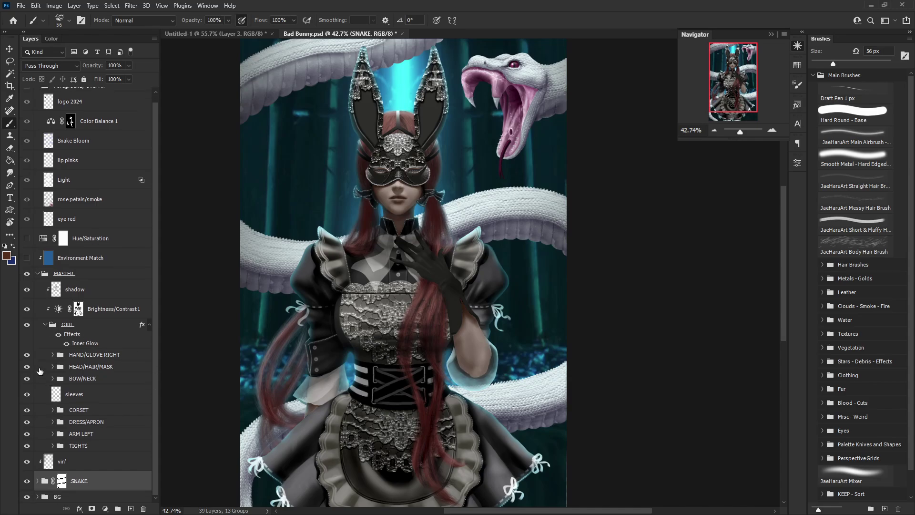
# - Hide everything in the GIRL group except TIGHTS, and hide the Brightness/Contrast 1 adjustment layer
pyautogui.click(27, 355)
pyautogui.click(29, 393)
pyautogui.click(28, 411)
pyautogui.click(27, 422)
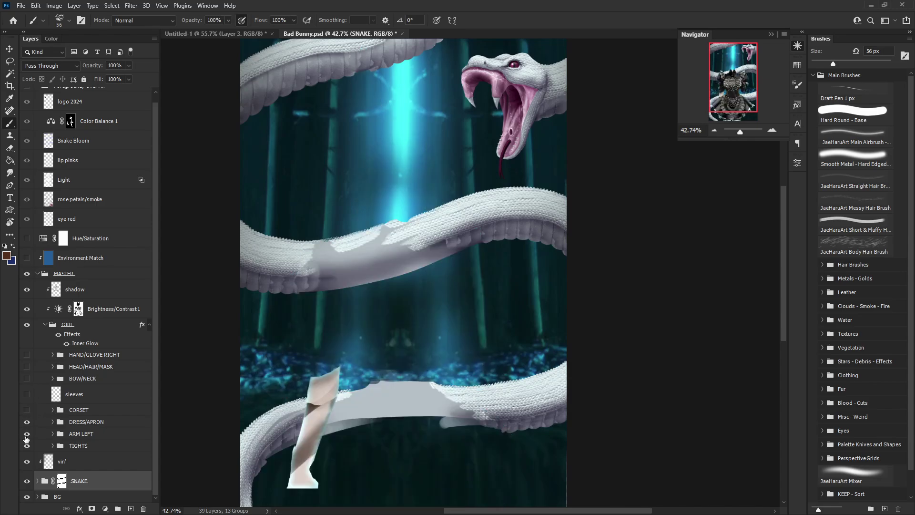
pyautogui.click(26, 433)
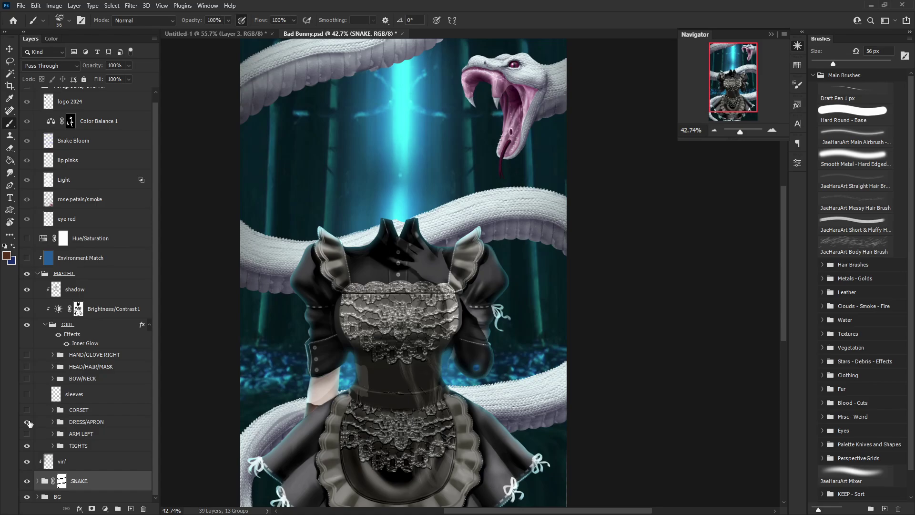
pyautogui.click(27, 422)
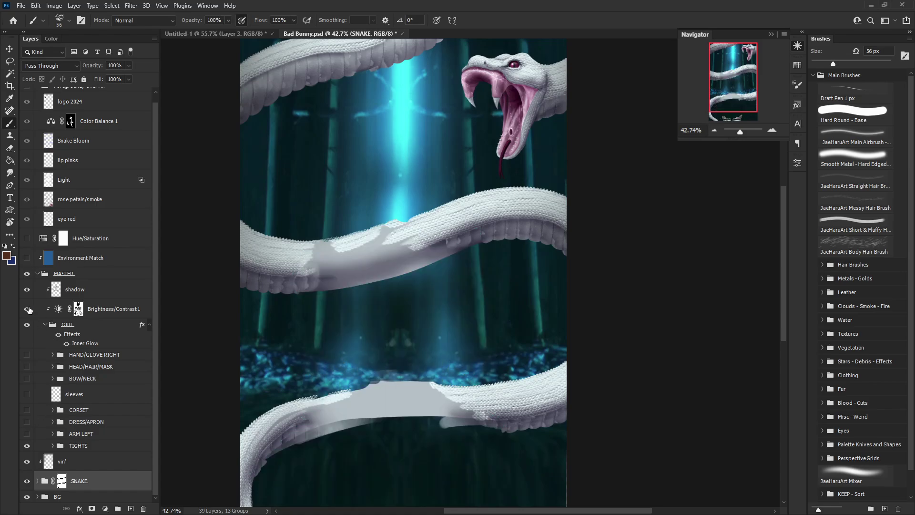
pyautogui.click(27, 310)
# - Expand the HAND/GLOVE RIGHT, HEAD/HAIR/MASK, BOW/NECK and TIGHTS groups to reveal their layers
pyautogui.click(53, 356)
pyautogui.click(51, 406)
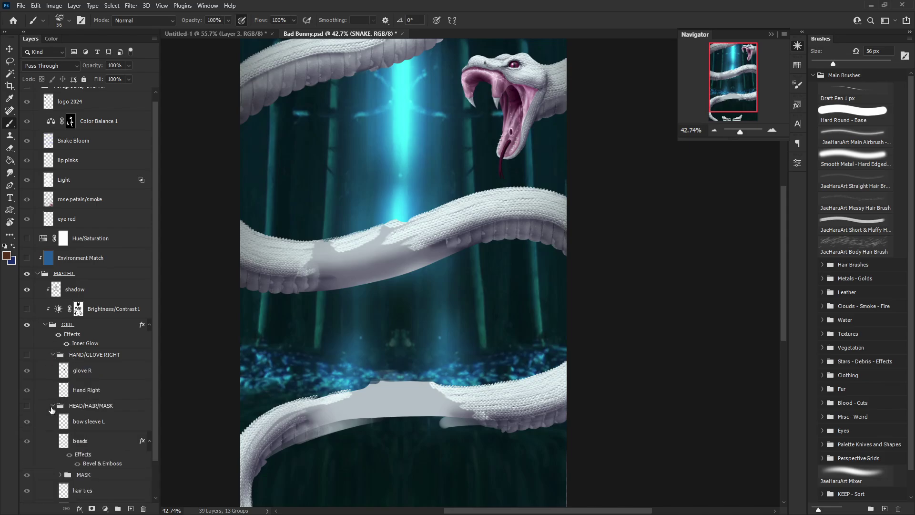
pyautogui.moveTo(153, 386); pyautogui.dragTo(170, 495)
pyautogui.click(53, 378)
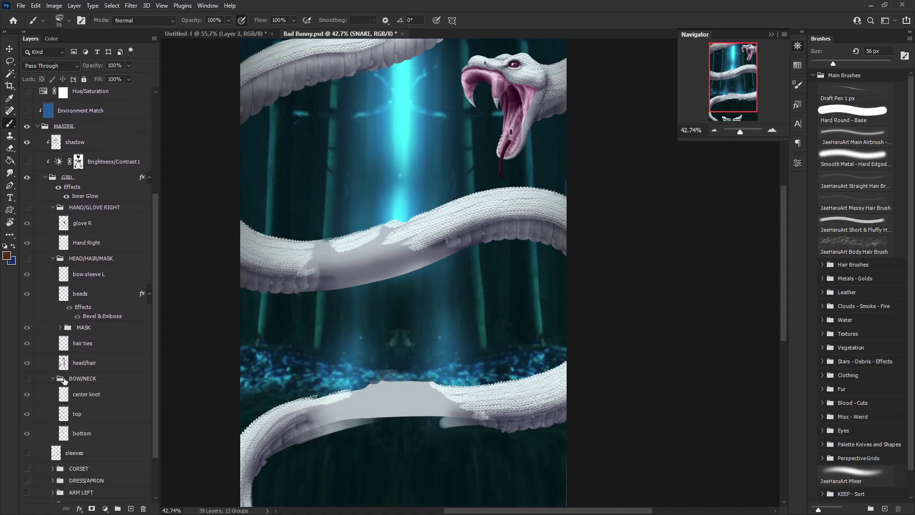
pyautogui.moveTo(153, 381); pyautogui.dragTo(152, 453)
pyautogui.click(53, 445)
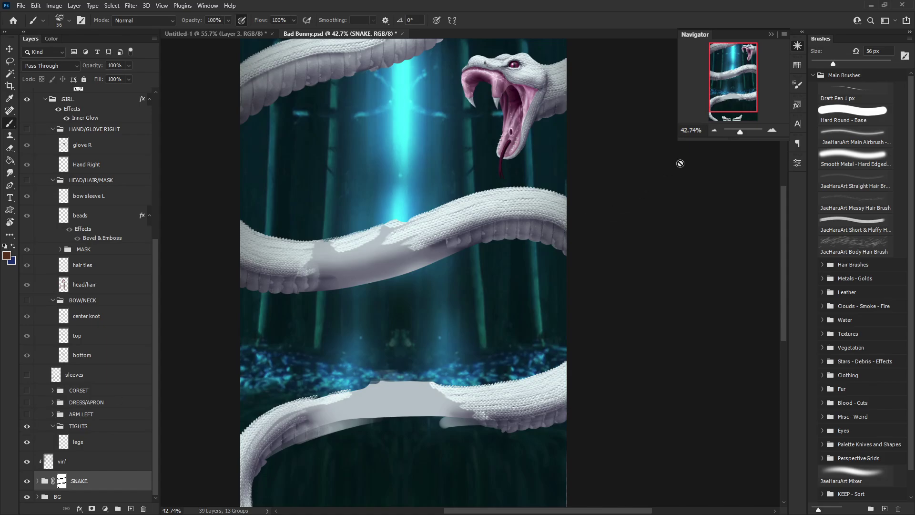
# - Enlarge the Navigator preview and view the whole canvas at 33.33%, including the legs at its lower edge
pyautogui.moveTo(784, 195); pyautogui.dragTo(778, 231)
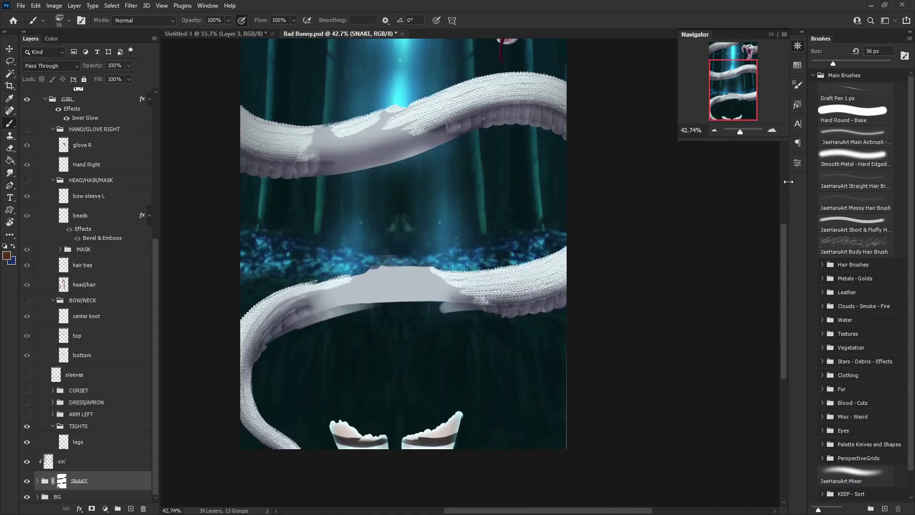
pyautogui.moveTo(740, 132); pyautogui.dragTo(738, 217)
pyautogui.click(742, 167)
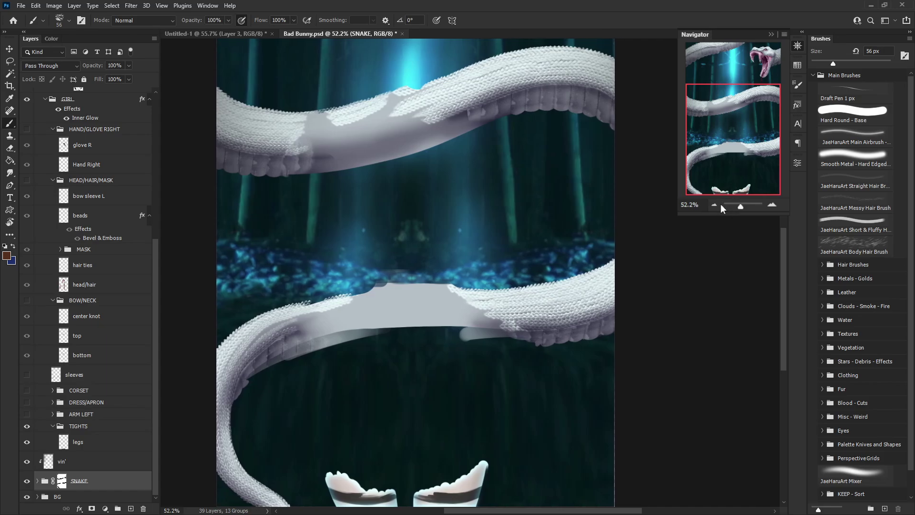
pyautogui.click(719, 204)
pyautogui.click(718, 205)
pyautogui.click(734, 143)
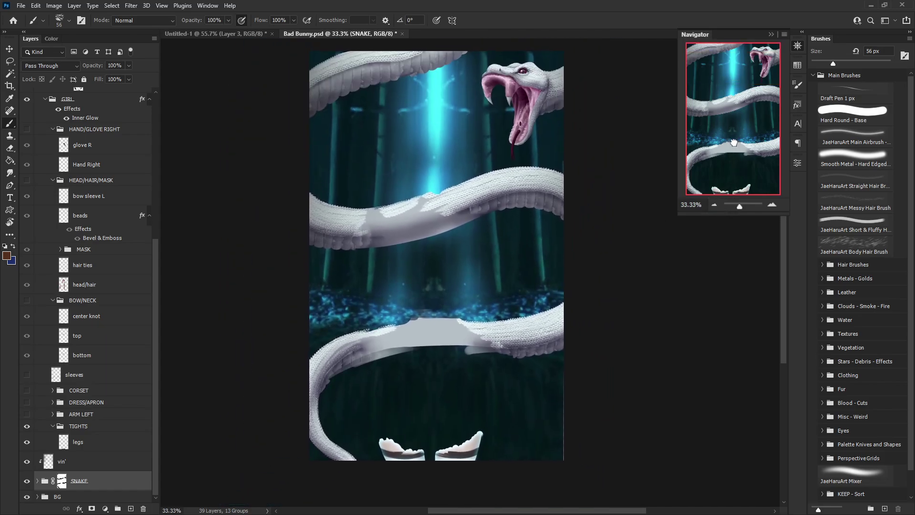
pyautogui.moveTo(733, 143); pyautogui.dragTo(736, 136)
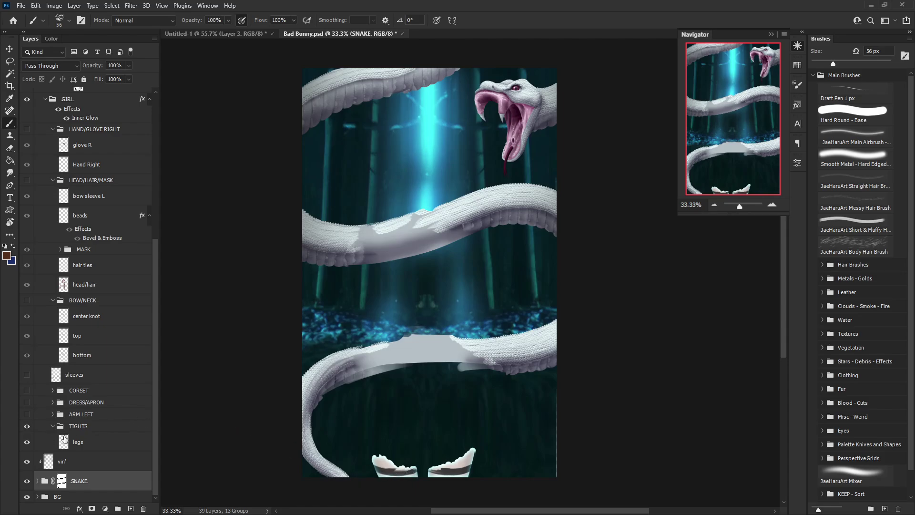
# - Expand the ARM LEFT and DRESS/APRON groups and make both visible
pyautogui.click(53, 414)
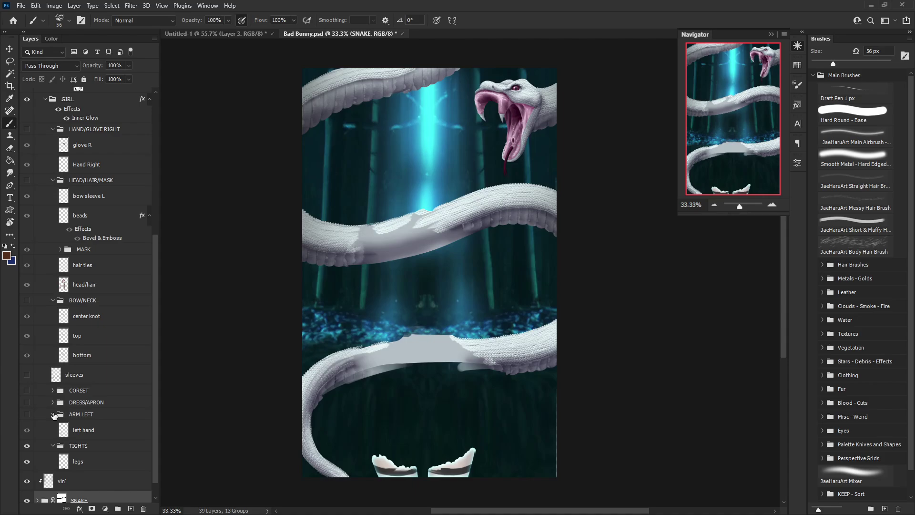
pyautogui.click(26, 414)
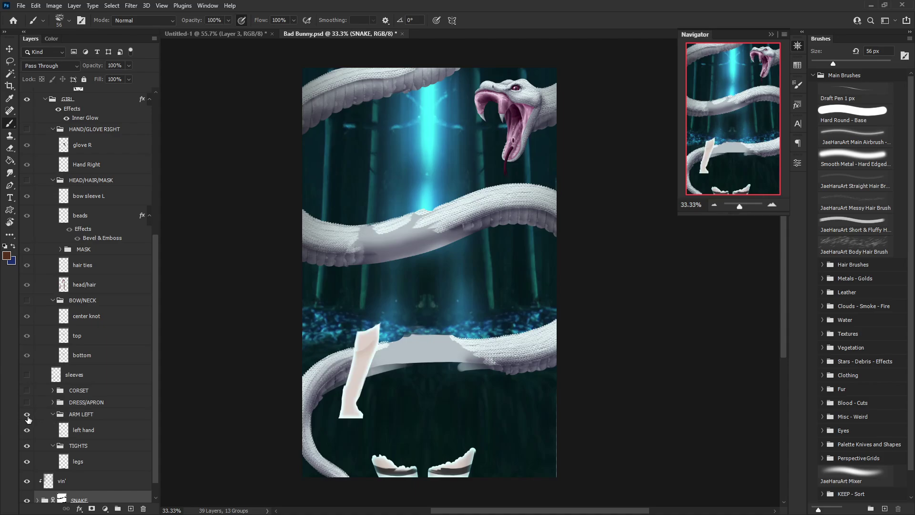
pyautogui.click(53, 402)
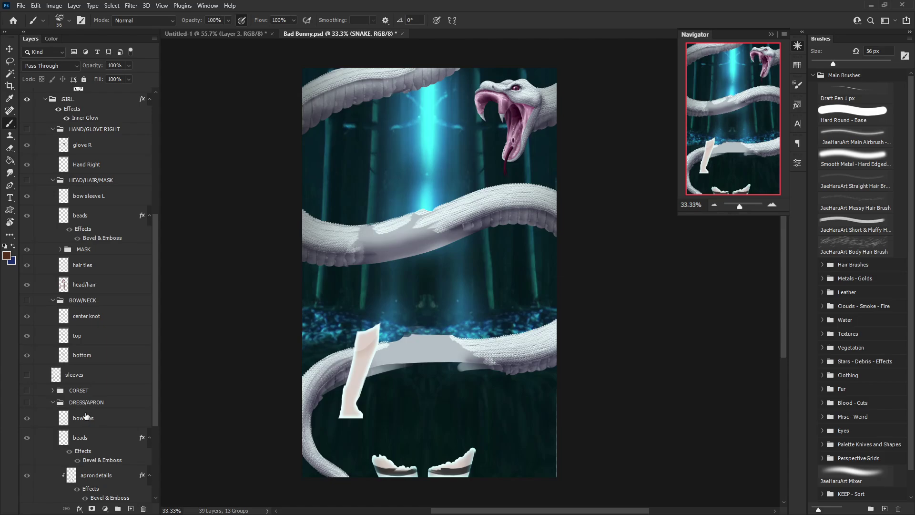
pyautogui.moveTo(156, 422); pyautogui.dragTo(158, 478)
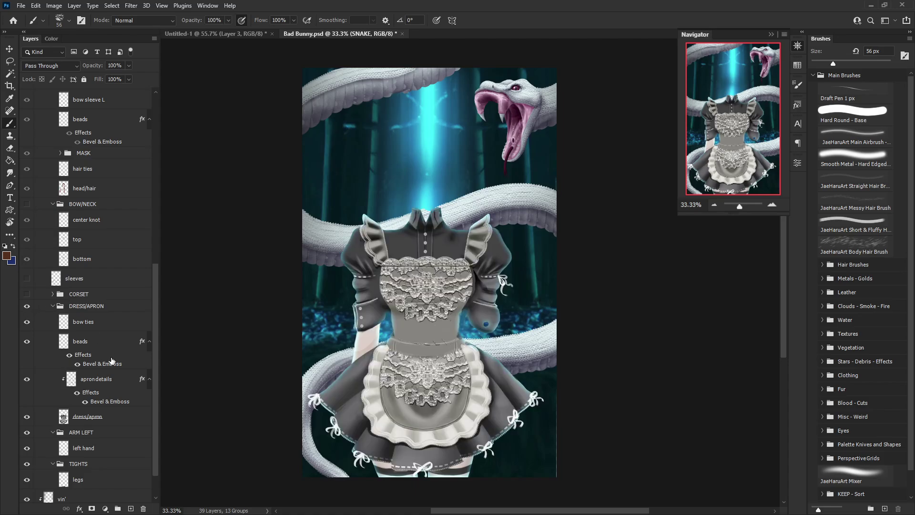
# - Hide the bow ties, beads and apron details layers in the DRESS/APRON group
pyautogui.scroll(-2, 154, 398)
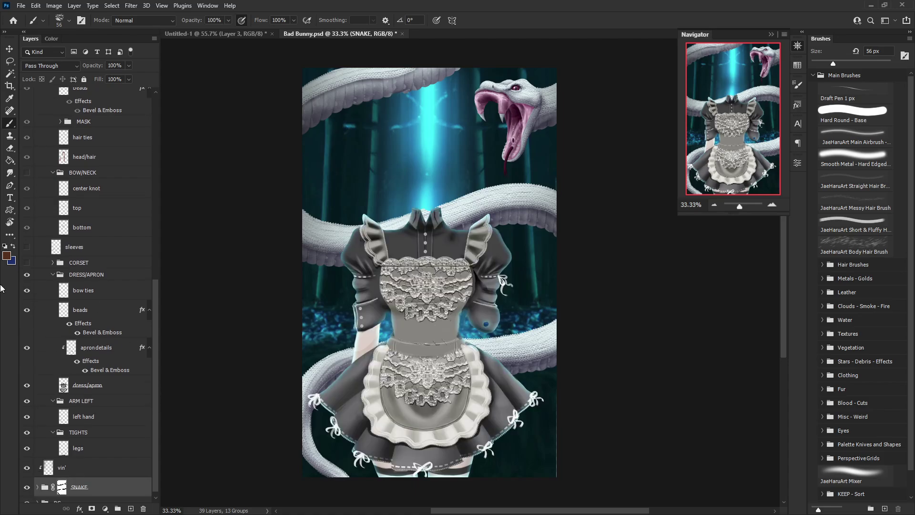
pyautogui.click(26, 290)
pyautogui.click(27, 310)
pyautogui.click(27, 348)
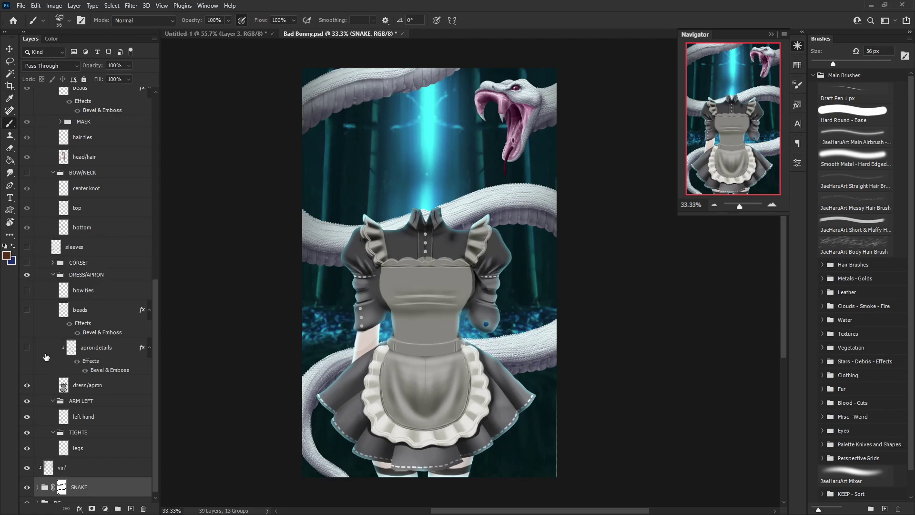
# - Show the apron details layer again and compare its lace with the Bevel & Emboss effect off and on
pyautogui.click(26, 349)
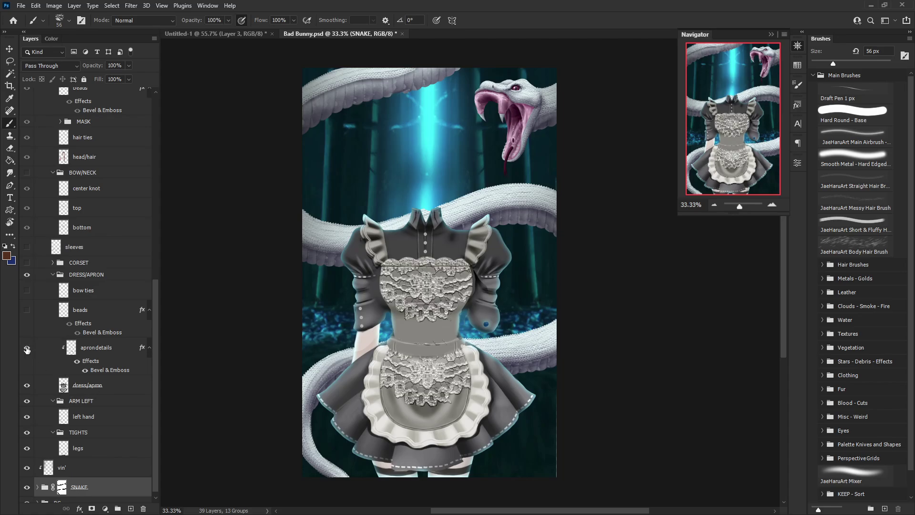
pyautogui.click(85, 371)
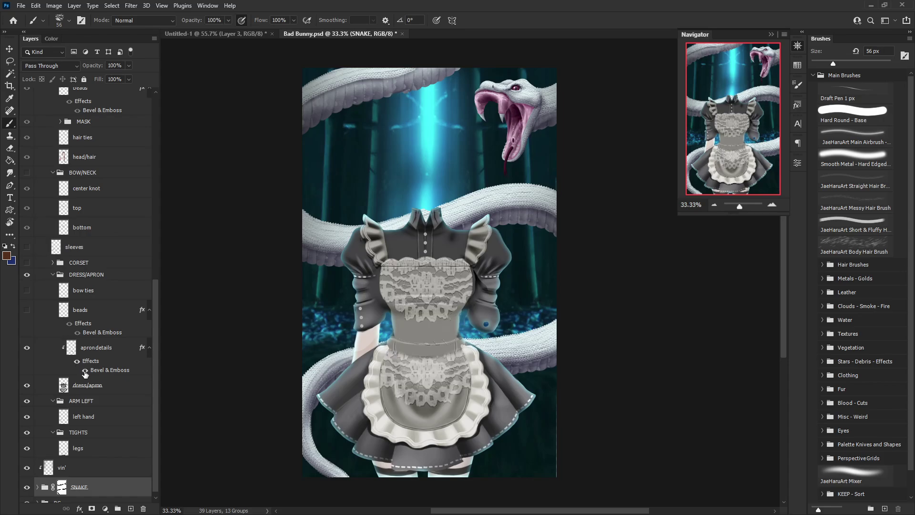
pyautogui.click(85, 371)
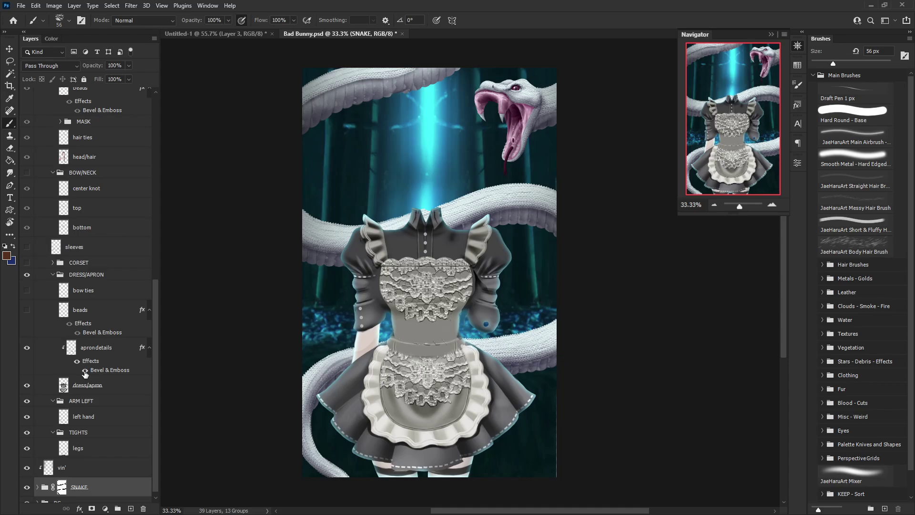
# - View the Bevel & Emboss settings in the apron details layer's style and close them unchanged
pyautogui.click(124, 352)
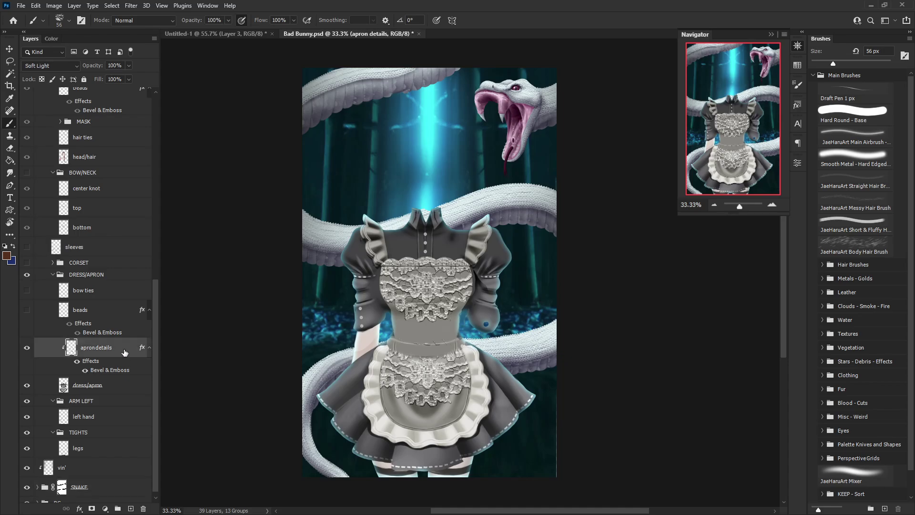
pyautogui.doubleClick(125, 353)
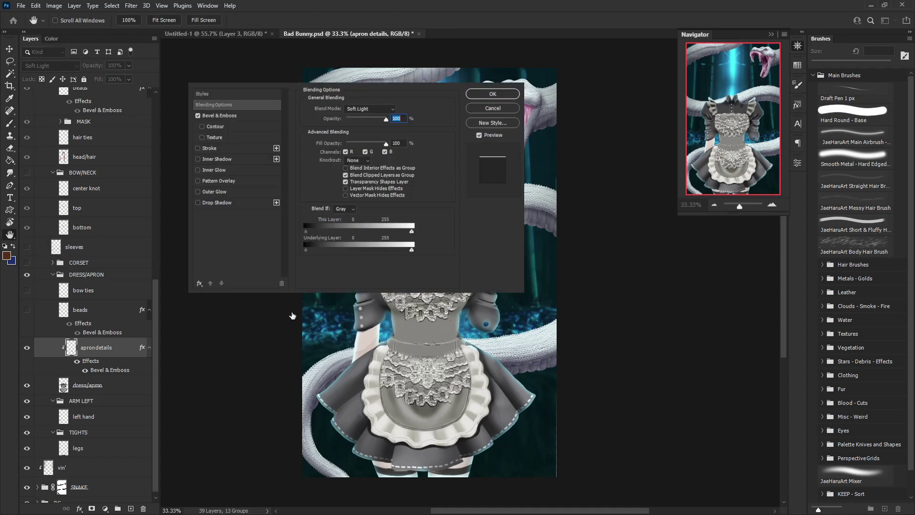
pyautogui.click(246, 119)
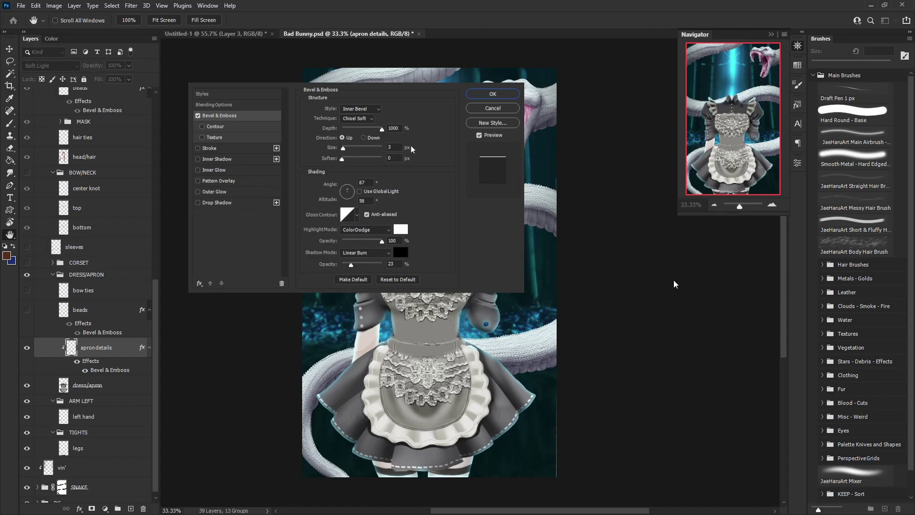
pyautogui.click(475, 94)
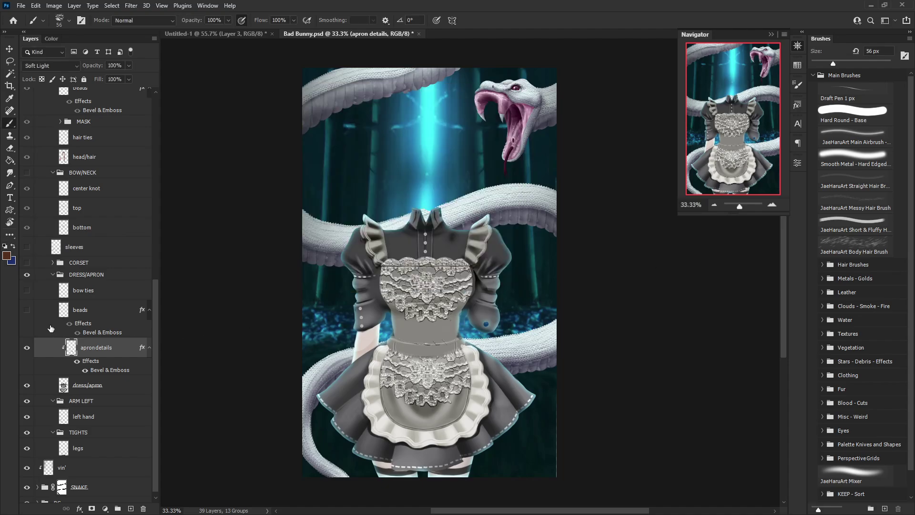
# - Show the DRESS/APRON beads layer and zoom in to 233.96% on the shoulder ruffle and lace edge
pyautogui.click(26, 310)
pyautogui.click(747, 205)
pyautogui.moveTo(746, 125); pyautogui.dragTo(685, 159)
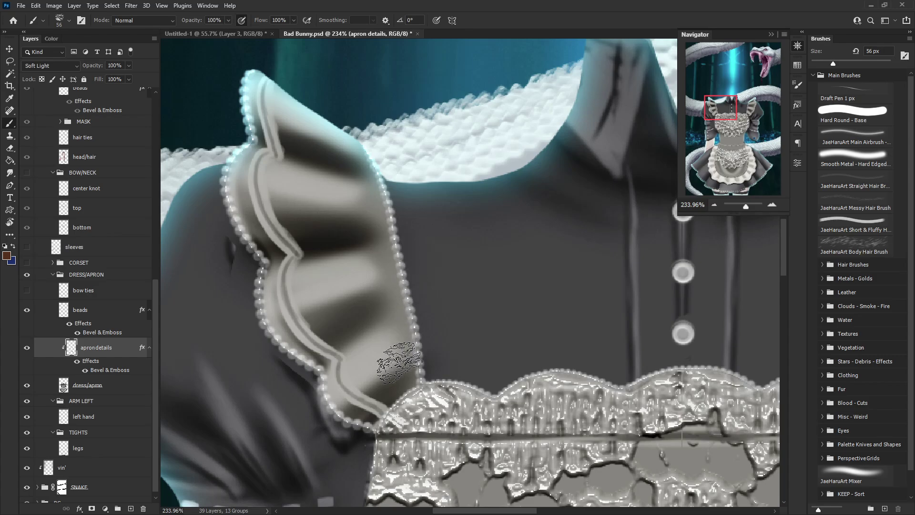
# - Toggle Bevel & Emboss on the apron details and beads layers to compare the close-up with and without it
pyautogui.click(84, 370)
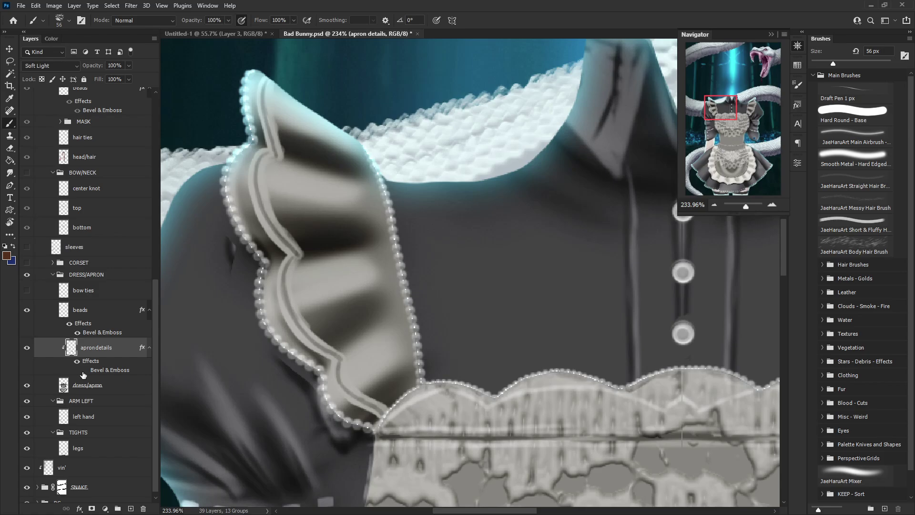
pyautogui.click(84, 370)
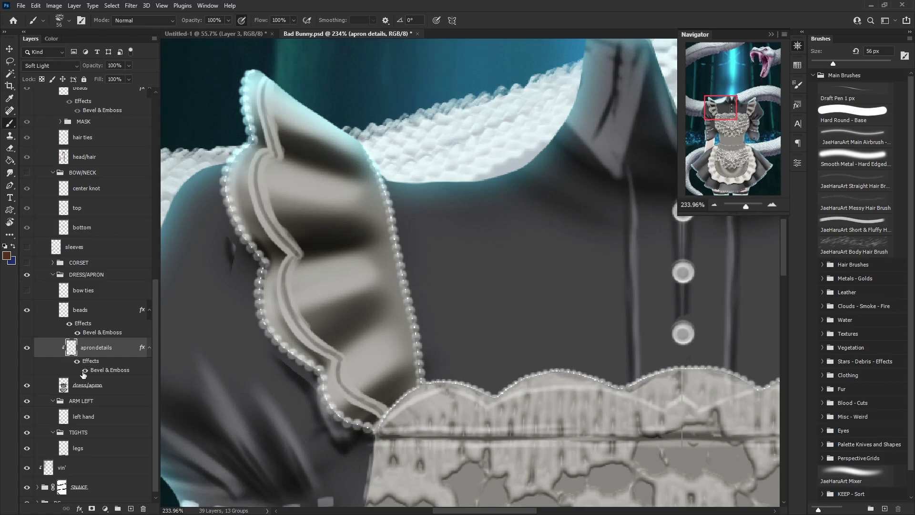
pyautogui.click(78, 333)
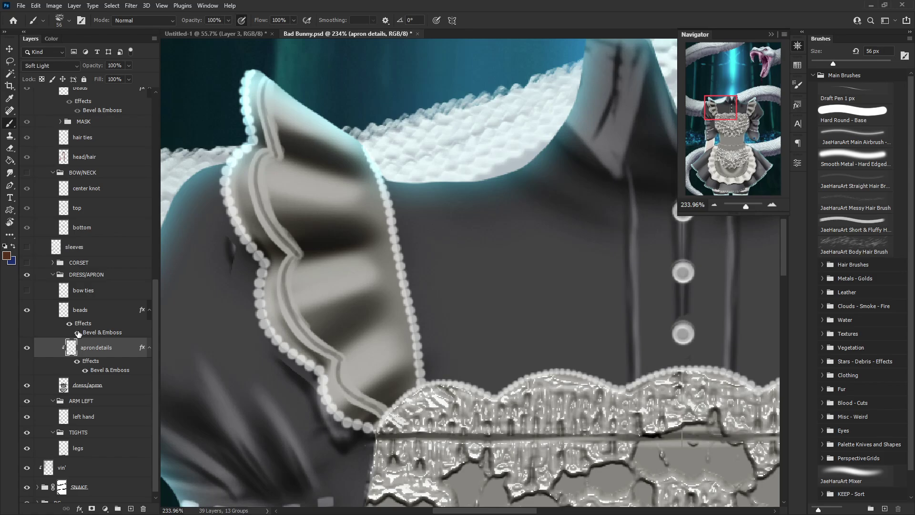
# - View the Bevel & Emboss settings in the style of the DRESS/APRON beads layer and close them unchanged
pyautogui.click(107, 312)
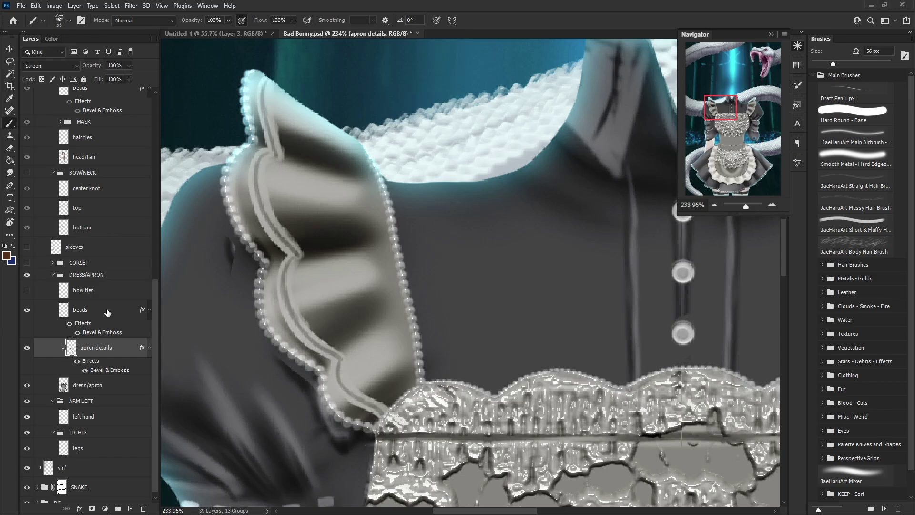
pyautogui.doubleClick(107, 312)
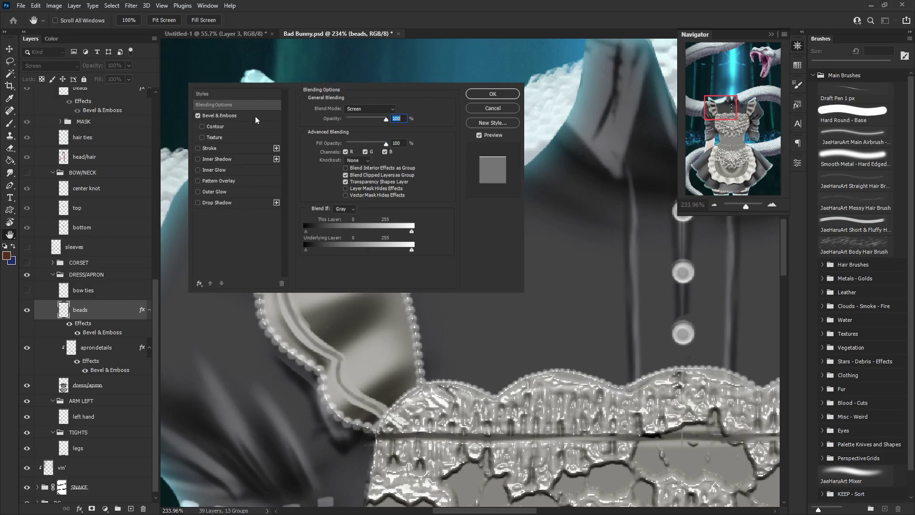
pyautogui.click(255, 119)
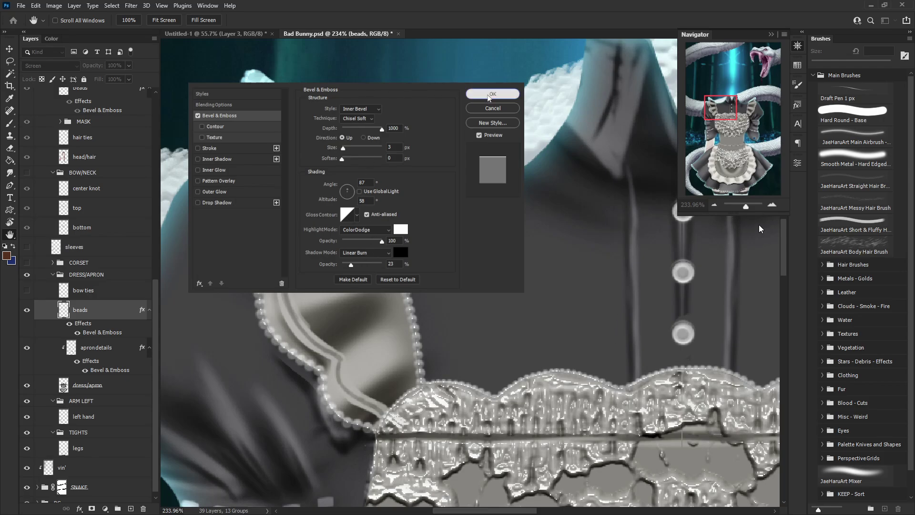
pyautogui.click(493, 94)
# - Show the bow ties layer, view the dress at 34.99% and toggle the bows to compare
pyautogui.press('b')
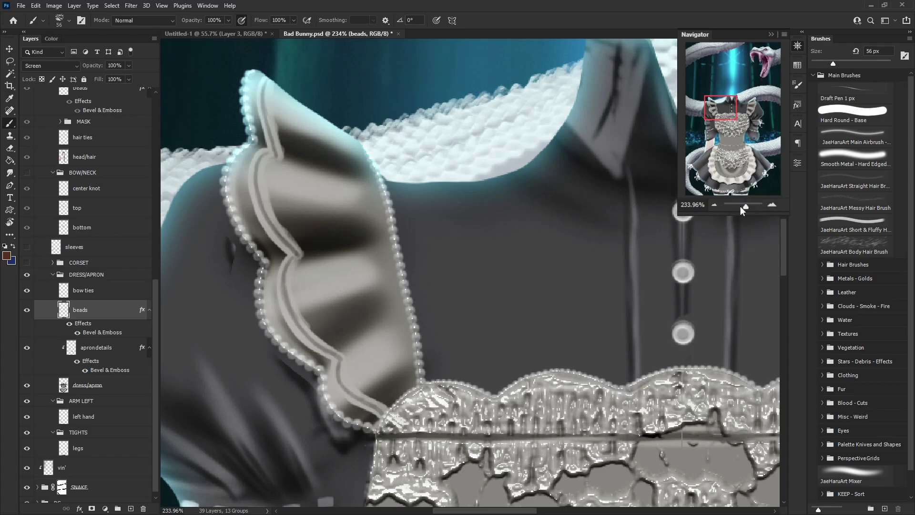
pyautogui.moveTo(741, 206); pyautogui.dragTo(742, 208)
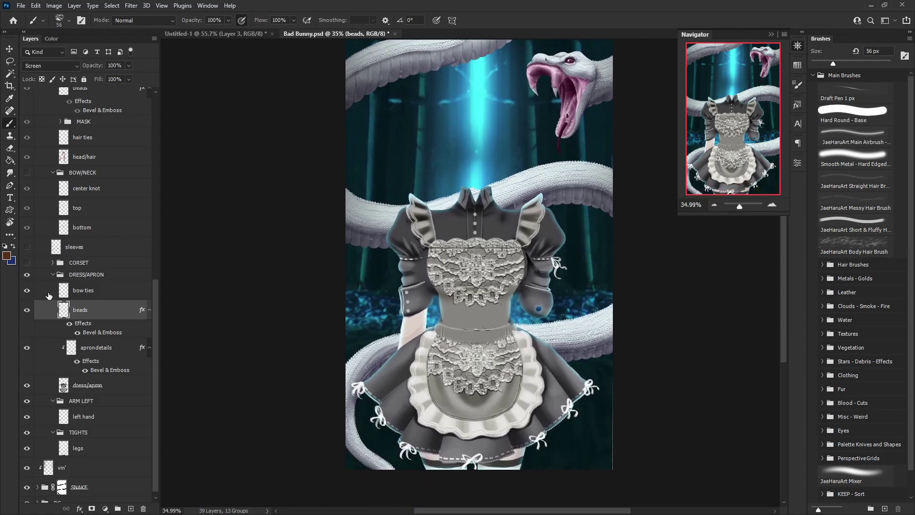
pyautogui.click(27, 291)
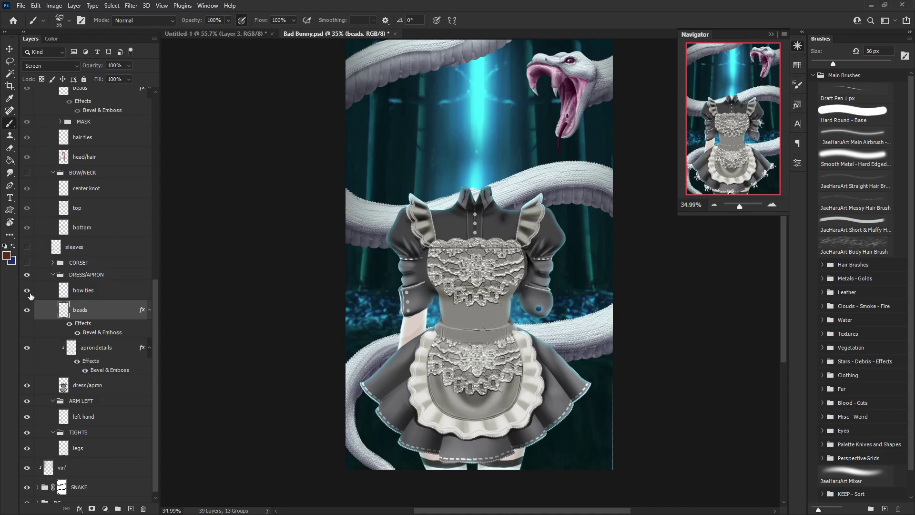
# - Collapse the DRESS/APRON, ARM LEFT and TIGHTS groups
pyautogui.click(53, 275)
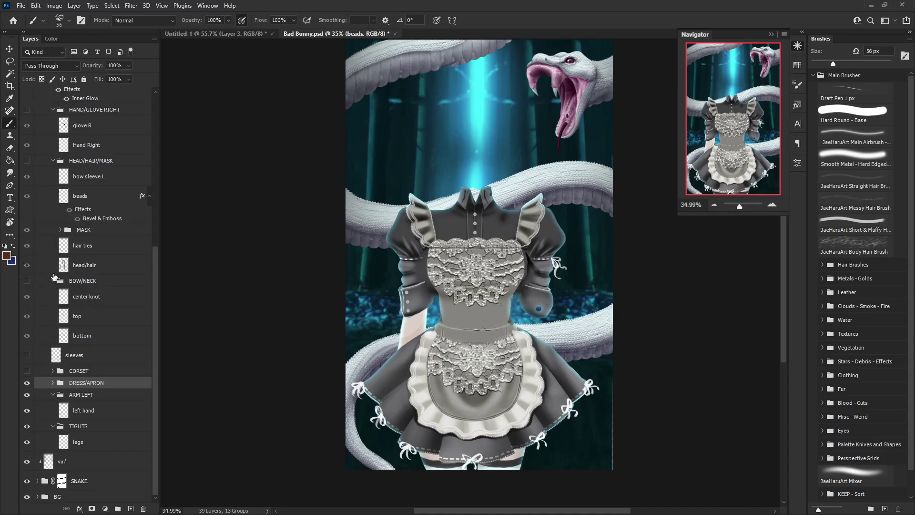
pyautogui.click(53, 395)
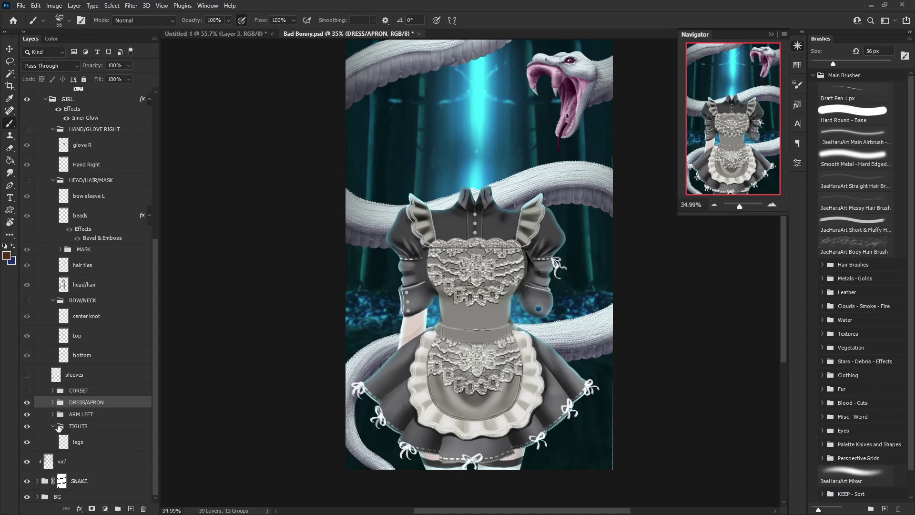
pyautogui.click(53, 426)
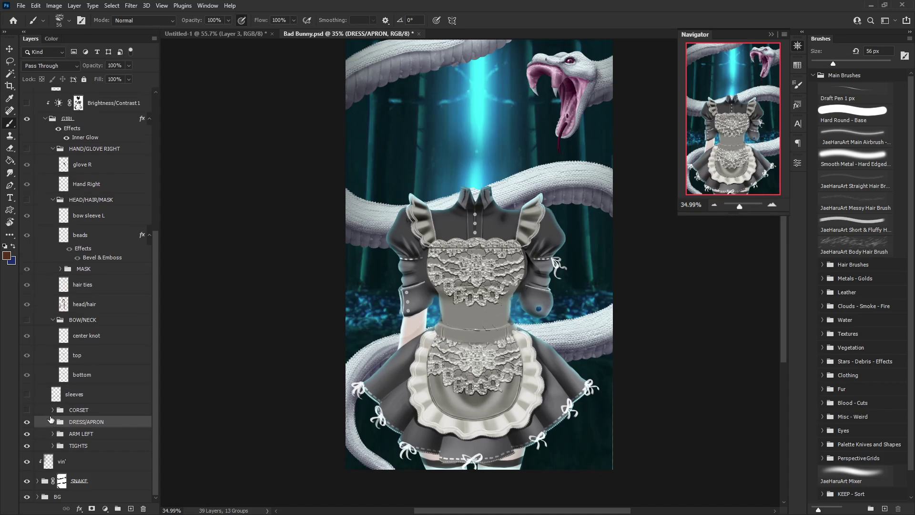
# - Look inside the CORSET group, make it visible and collapse it, and show the sleeves layer
pyautogui.click(52, 410)
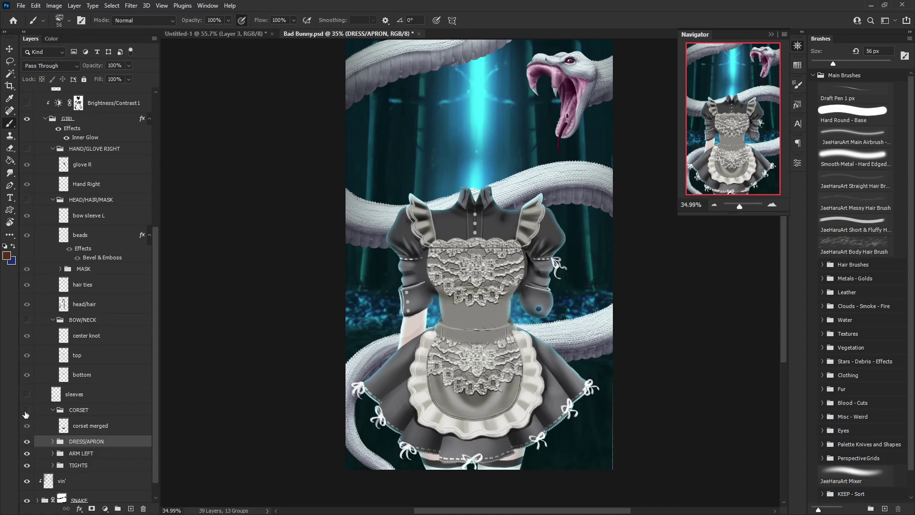
pyautogui.click(27, 411)
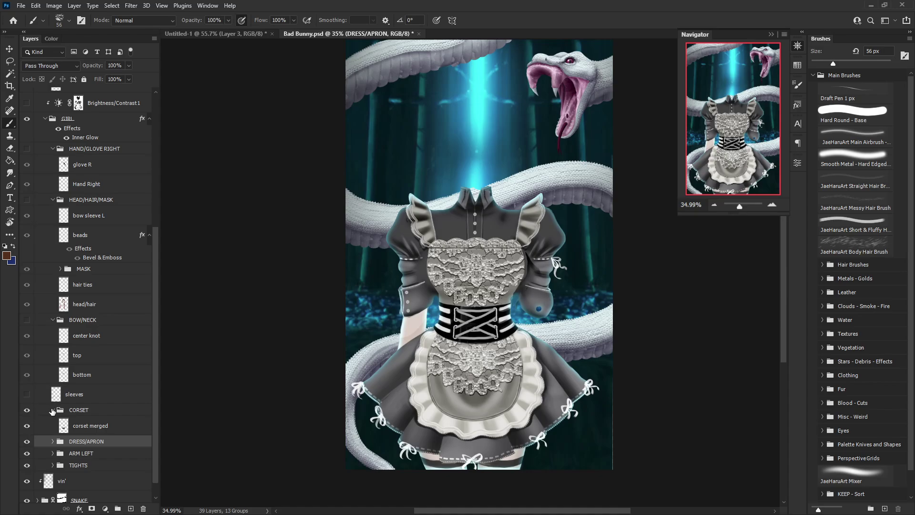
pyautogui.click(52, 410)
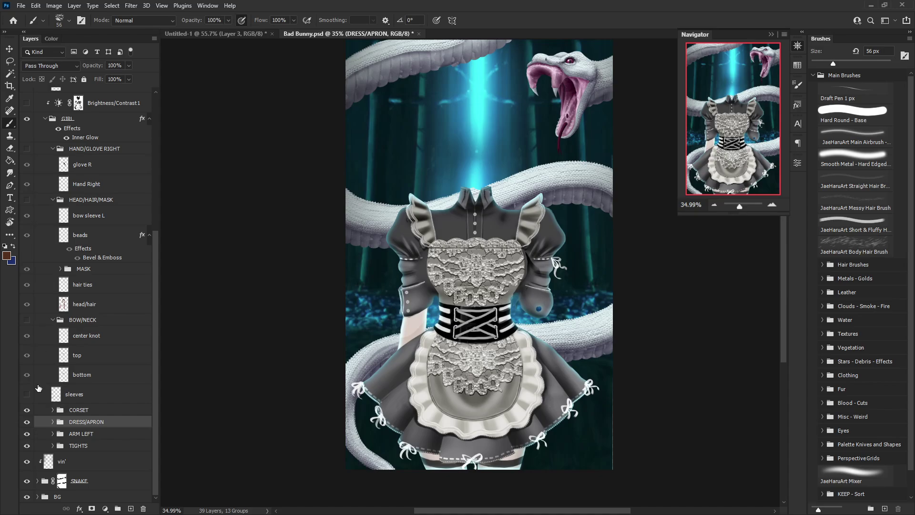
pyautogui.click(26, 395)
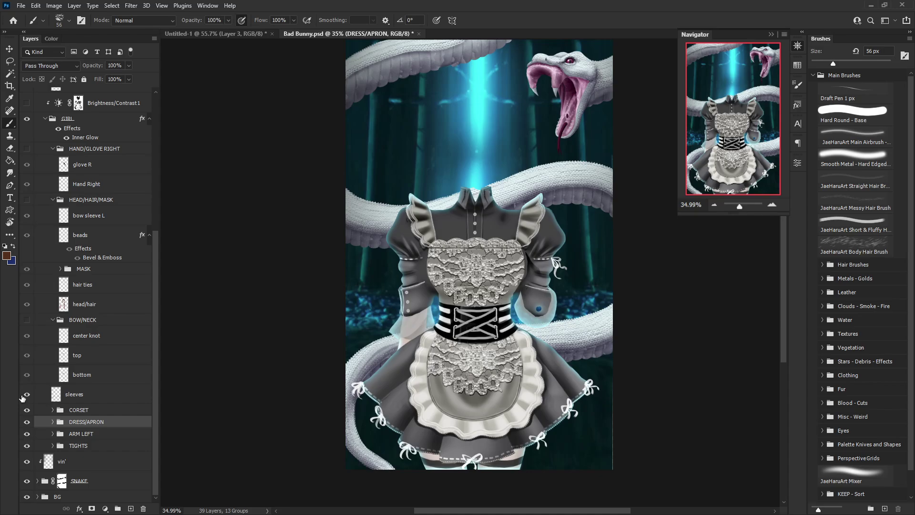
# - Make the BOW/NECK group visible, hide its center knot and top layers, and select the bottom layer
pyautogui.click(27, 319)
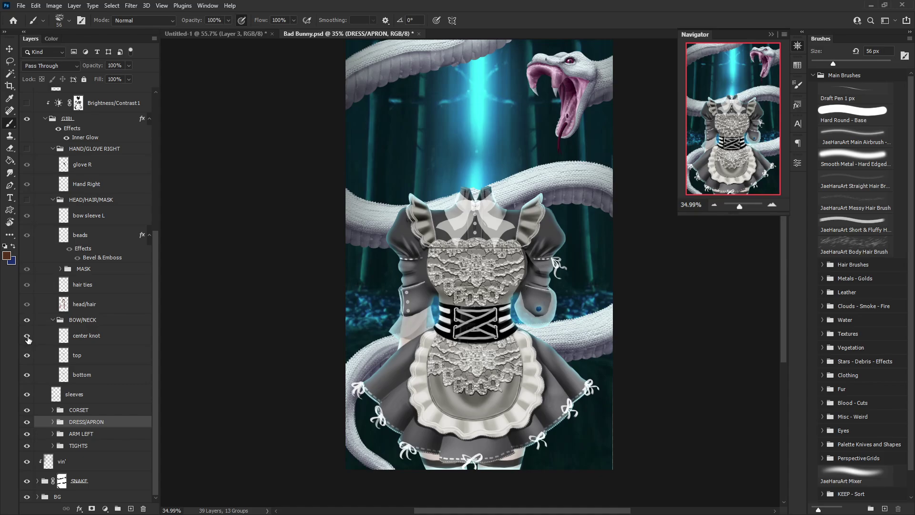
pyautogui.click(26, 335)
pyautogui.click(27, 355)
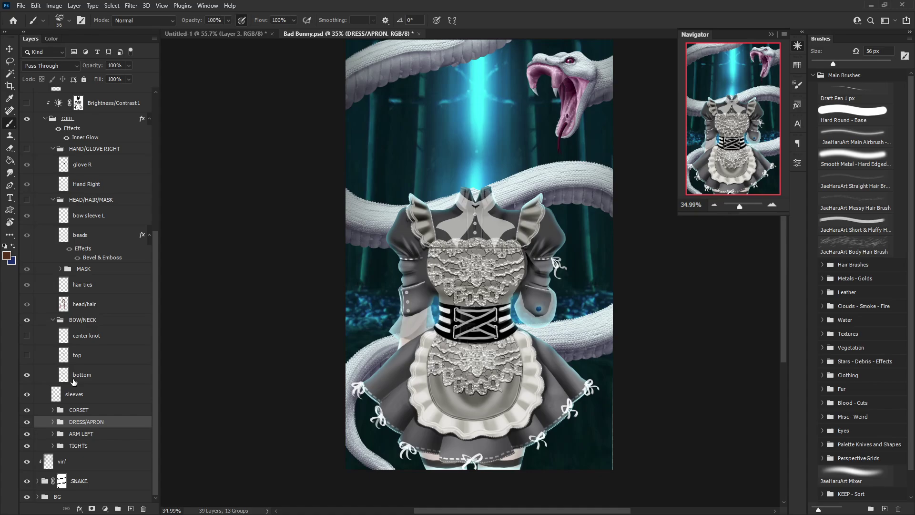
pyautogui.click(76, 377)
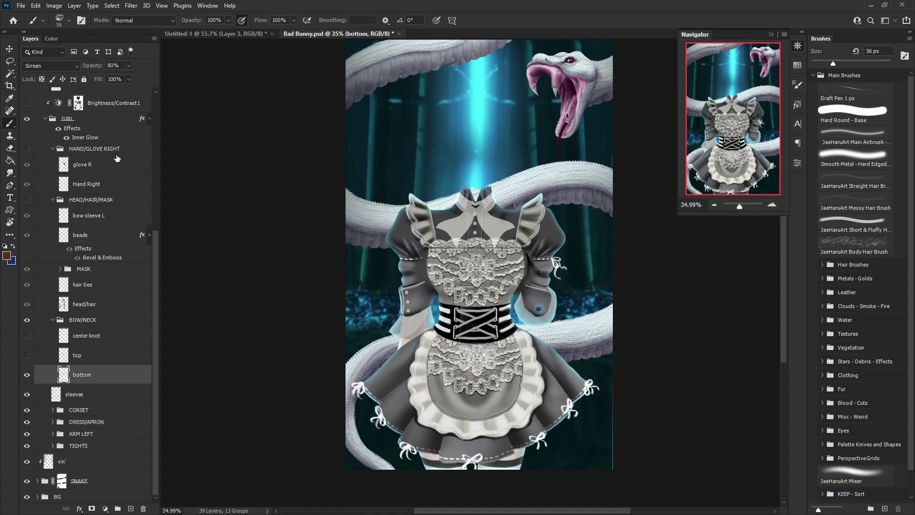
# - Show the top and center knot layers of the neck bow again and collapse the BOW/NECK group
pyautogui.click(27, 356)
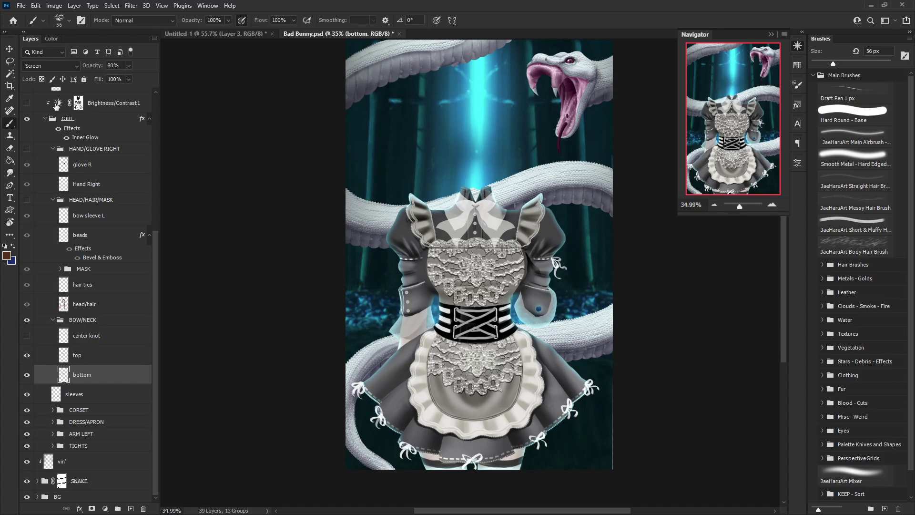
pyautogui.click(70, 354)
pyautogui.click(67, 335)
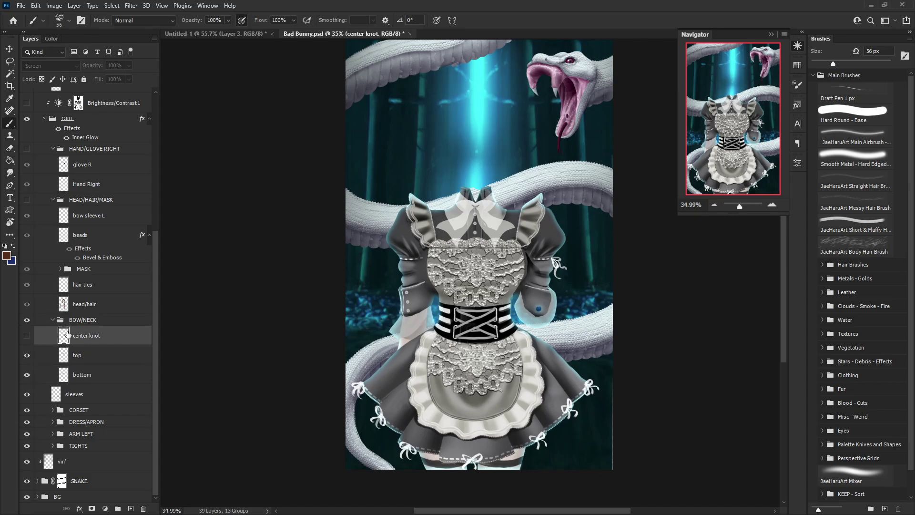
pyautogui.click(26, 335)
pyautogui.click(26, 336)
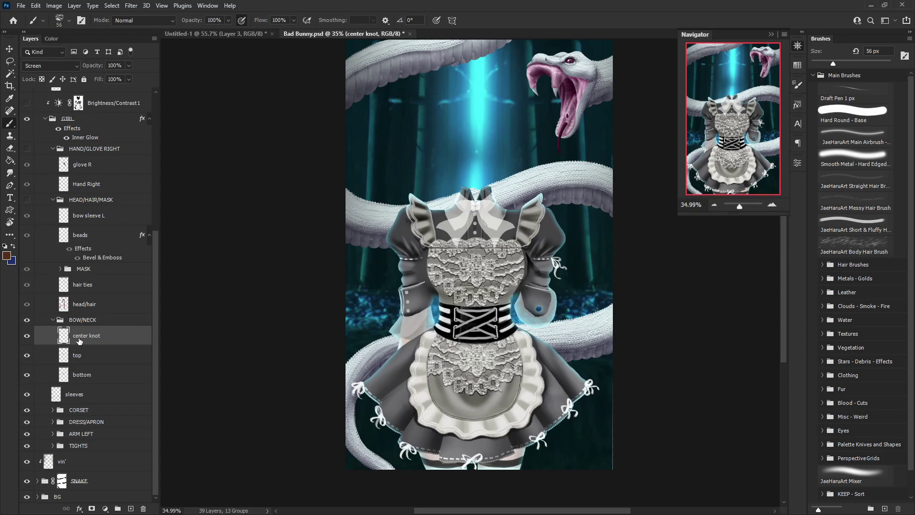
pyautogui.click(53, 320)
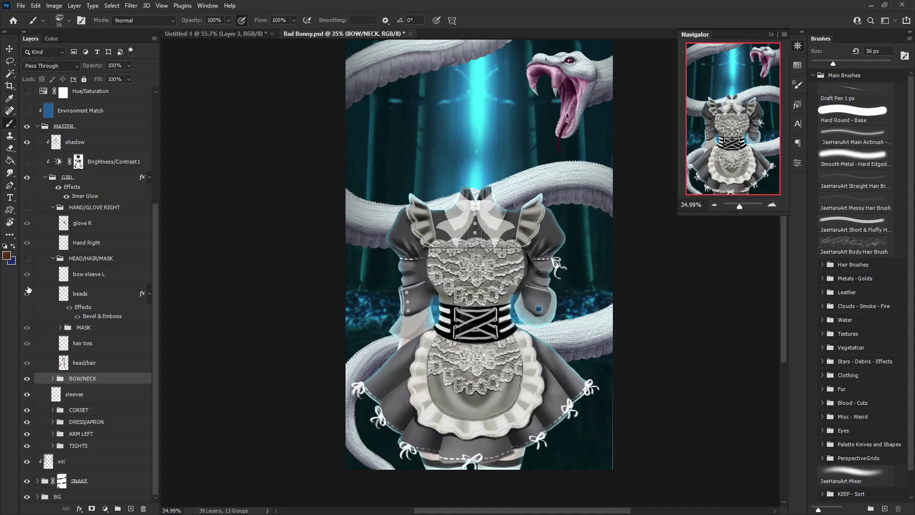
# - Make the HEAD/HAIR/MASK group visible and hide the bow sleeve L, beads, MASK and hair ties items inside it
pyautogui.click(27, 258)
pyautogui.click(27, 274)
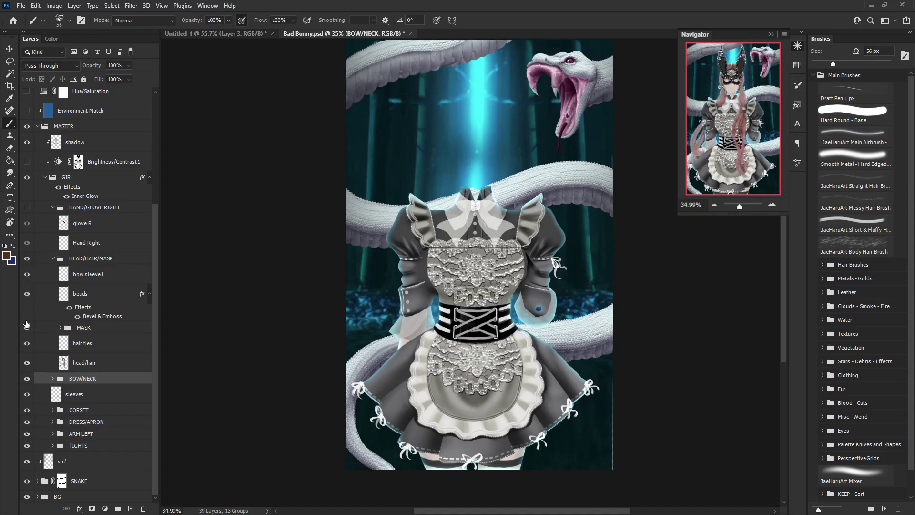
pyautogui.click(27, 294)
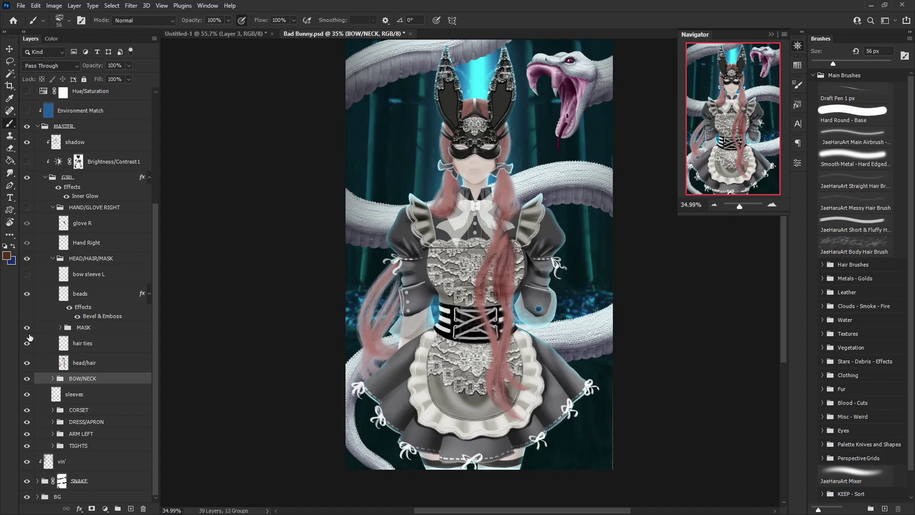
pyautogui.click(27, 328)
pyautogui.click(27, 328)
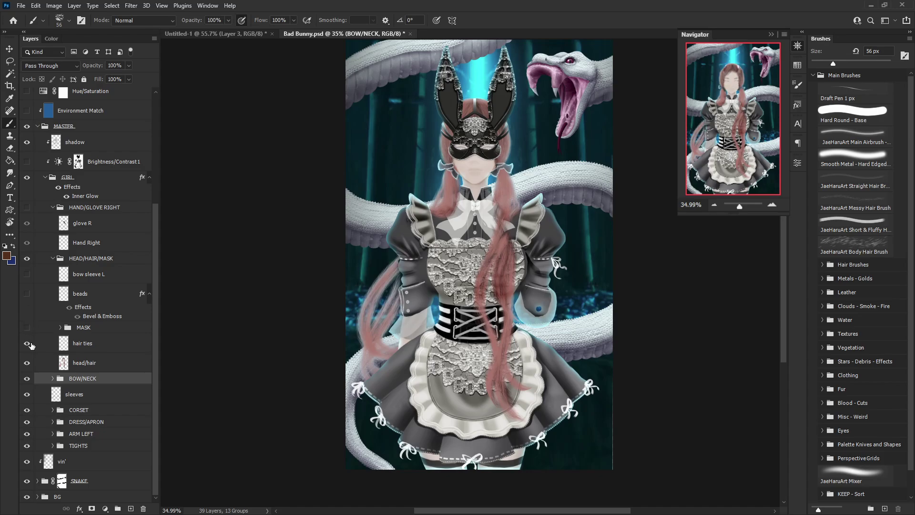
pyautogui.click(27, 344)
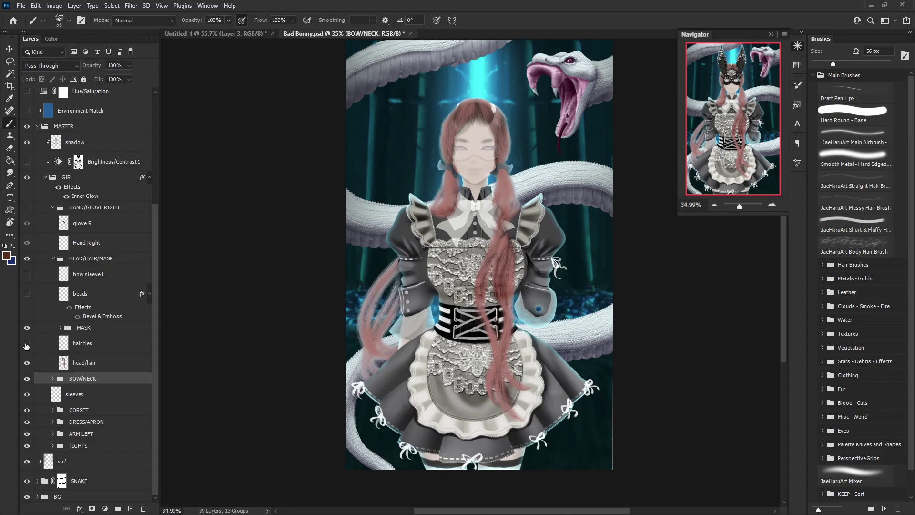
pyautogui.click(27, 327)
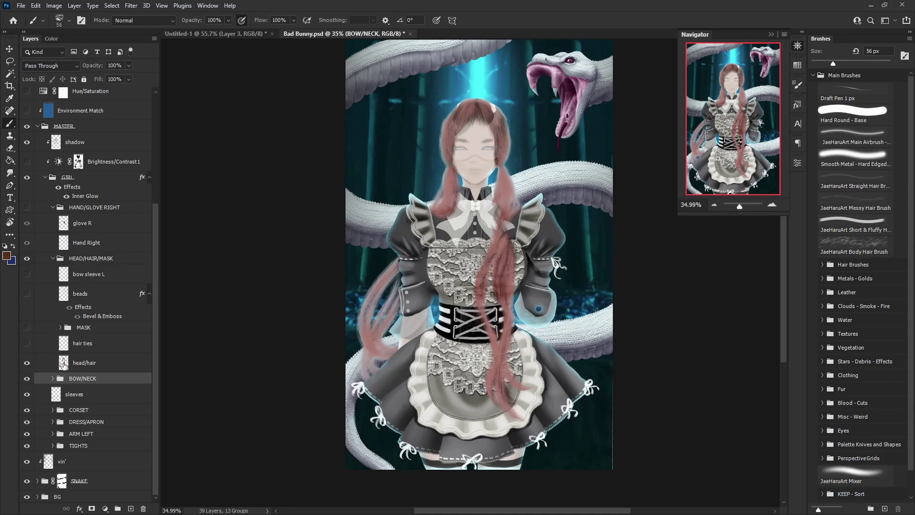
# - Switch the head/hair layer off and on to compare, and show the hair ties layer
pyautogui.click(27, 363)
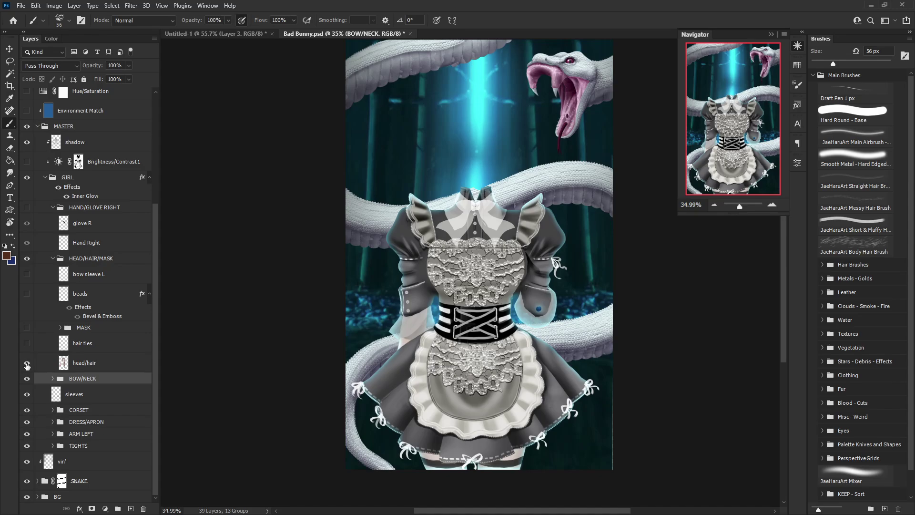
pyautogui.click(26, 364)
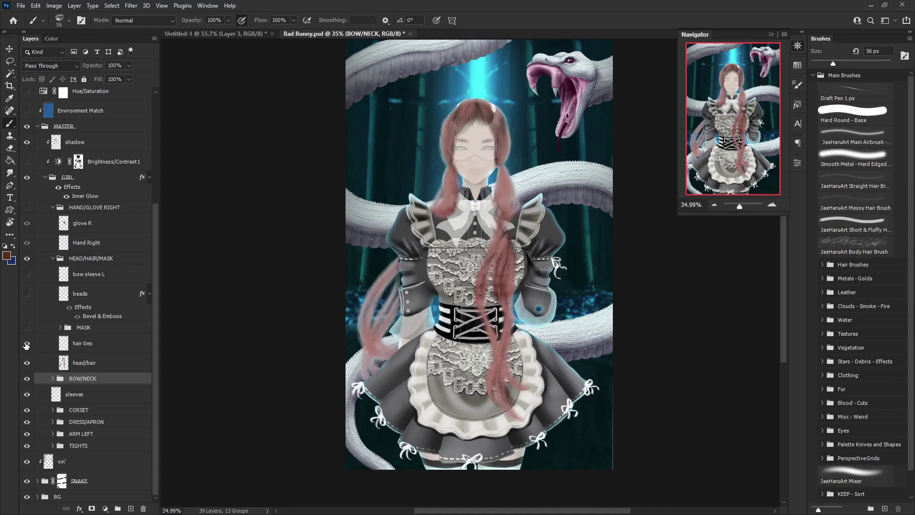
pyautogui.click(26, 344)
# - Expand the MASK group, make it visible, and compare the mask up close with the mask details layer hidden and shown
pyautogui.click(60, 327)
pyautogui.click(26, 327)
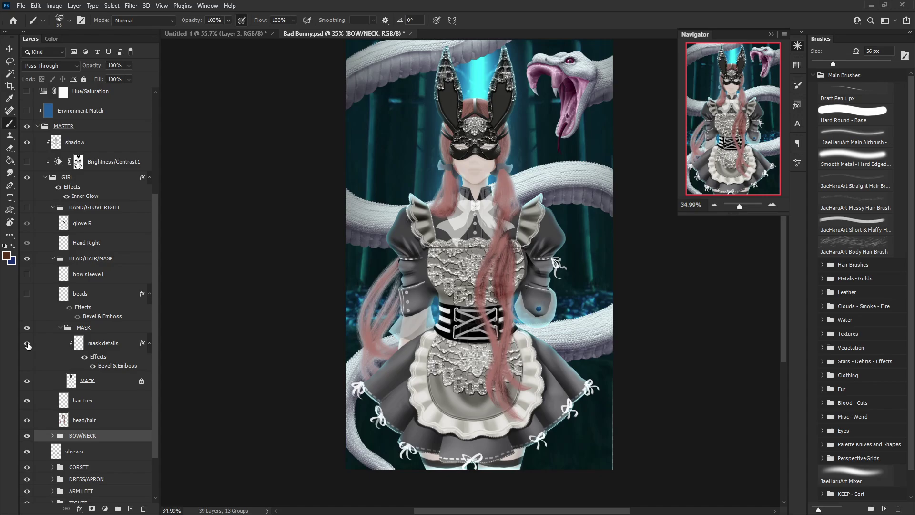
pyautogui.click(27, 344)
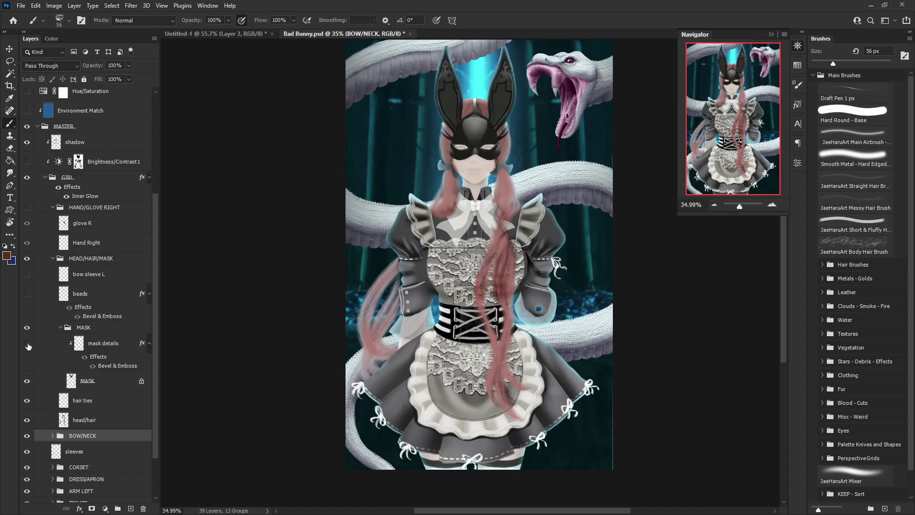
pyautogui.click(741, 205)
pyautogui.moveTo(744, 165); pyautogui.dragTo(747, 119)
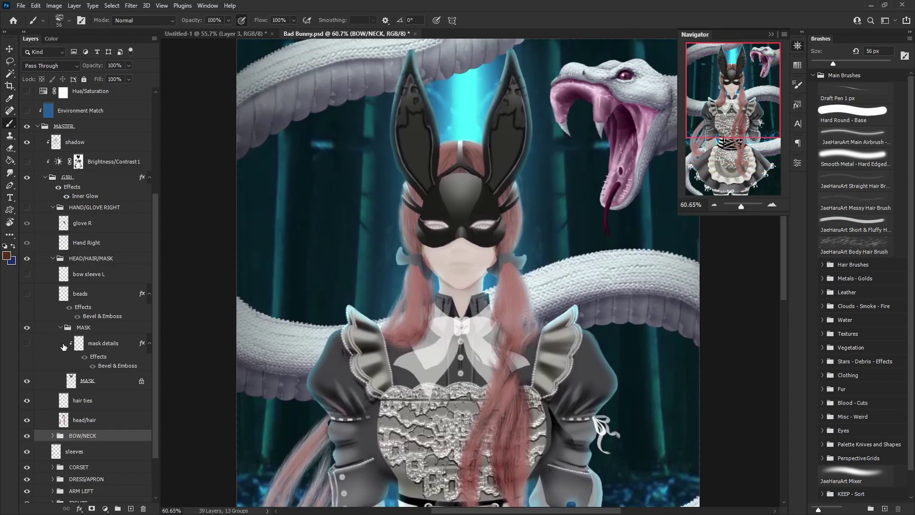
pyautogui.click(27, 343)
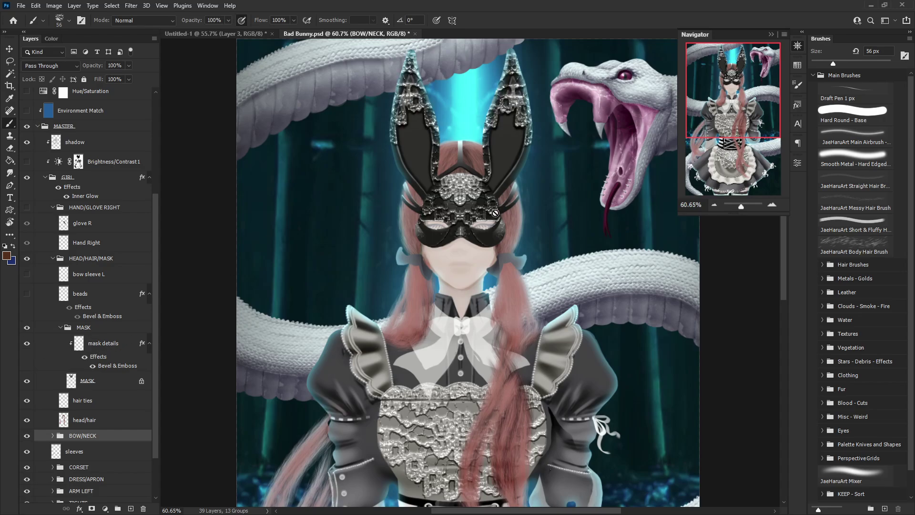
# - Compare the mask details layer with Bevel & Emboss off and on, and review that effect's settings
pyautogui.click(92, 368)
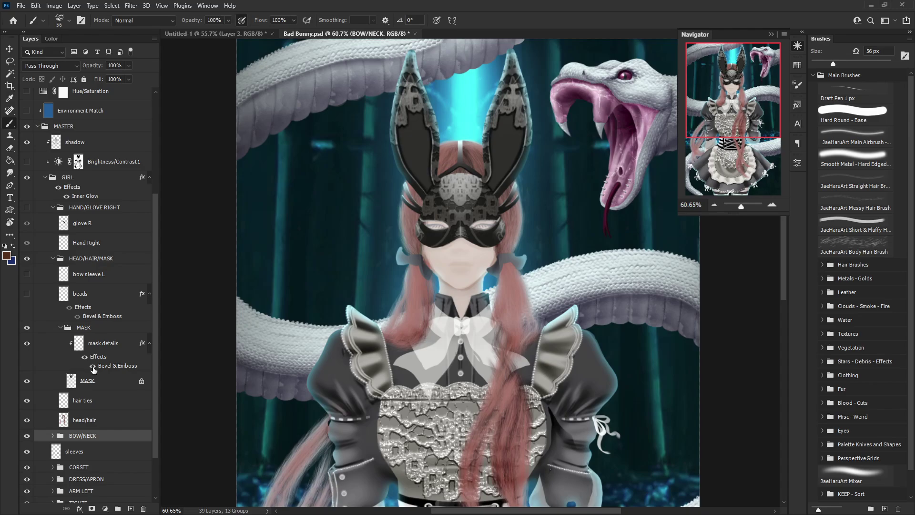
pyautogui.click(93, 368)
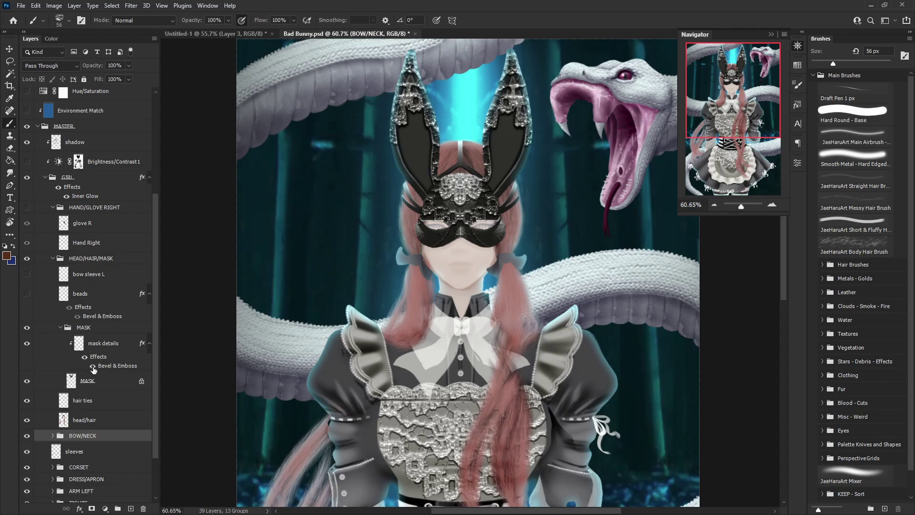
pyautogui.click(123, 343)
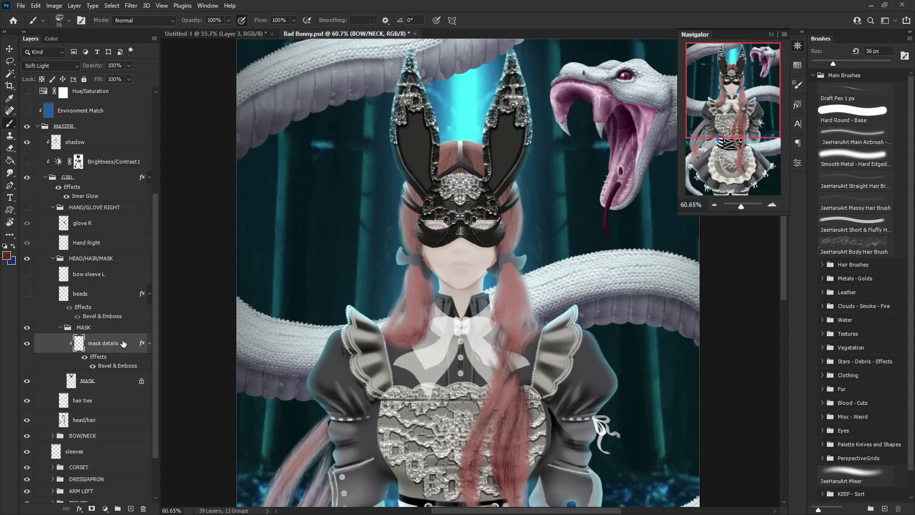
pyautogui.doubleClick(123, 343)
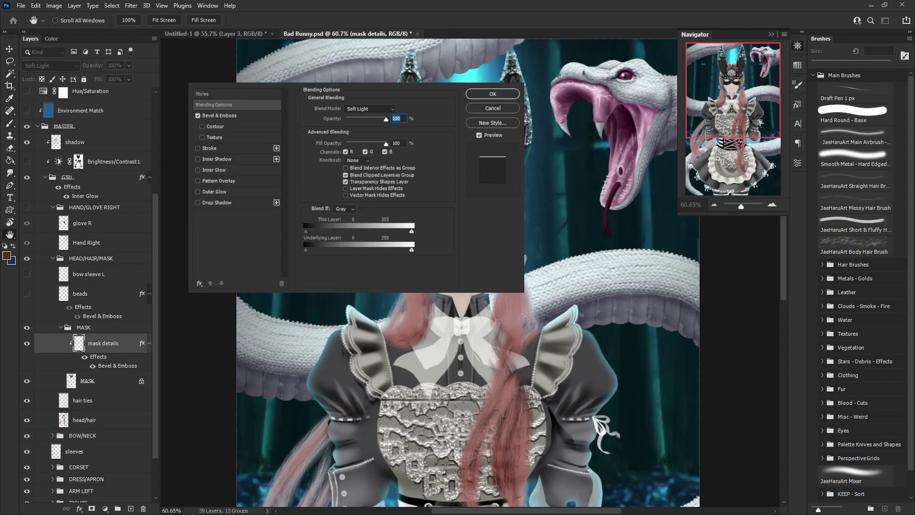
pyautogui.click(246, 115)
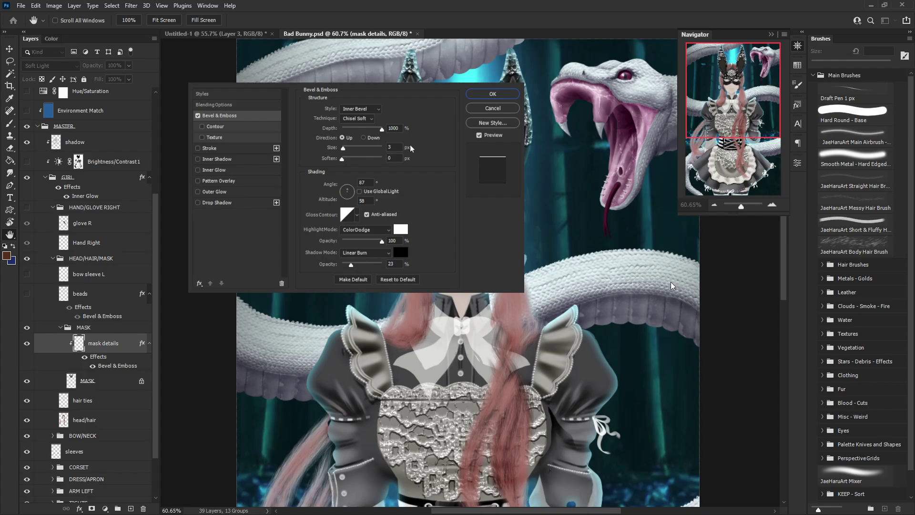
pyautogui.click(479, 94)
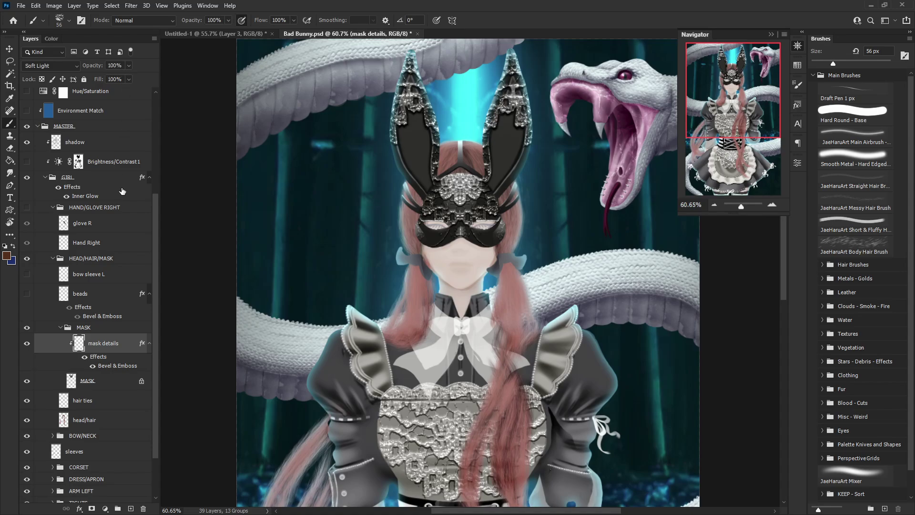
# - Collapse the MASK group, show the beads layer, and compare the beads up close with Bevel & Emboss off and on
pyautogui.click(60, 327)
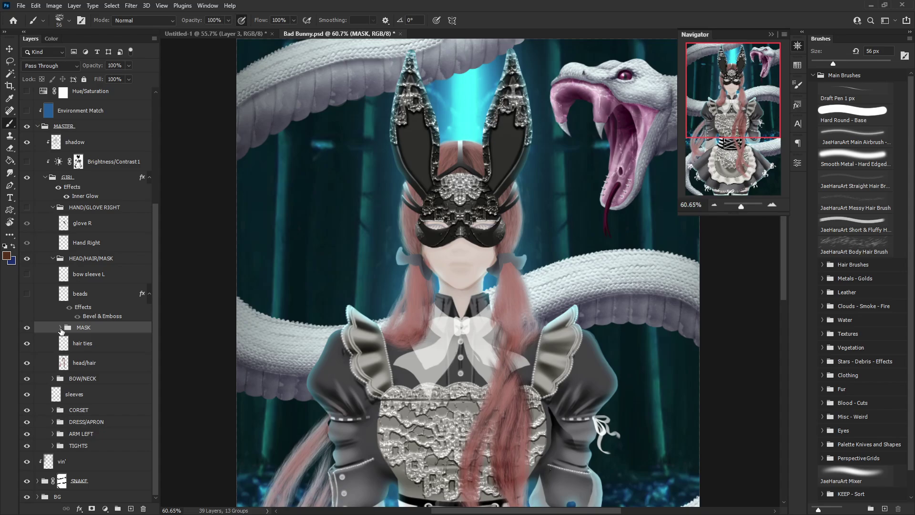
pyautogui.click(27, 294)
pyautogui.click(77, 316)
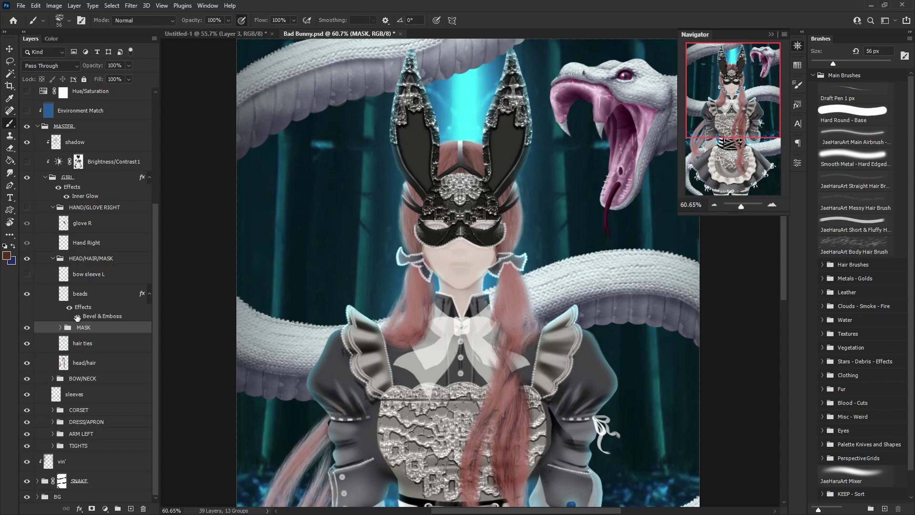
pyautogui.click(76, 316)
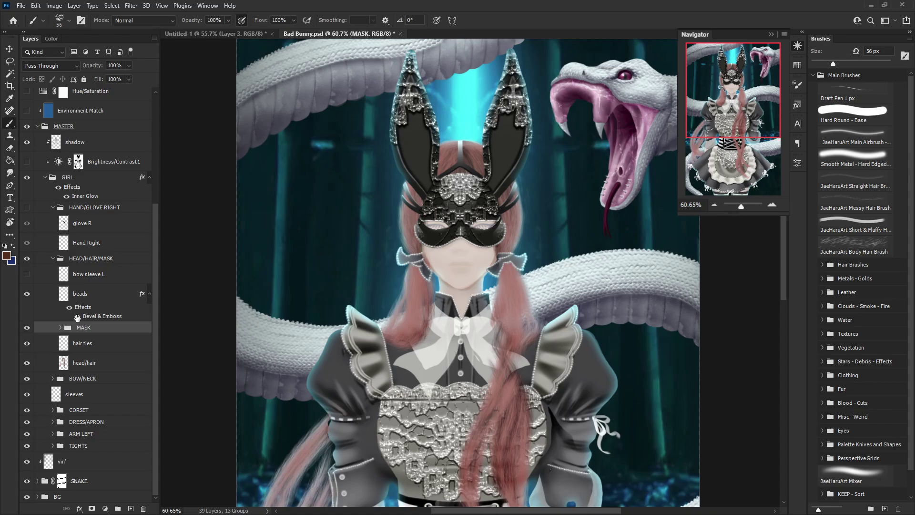
pyautogui.click(745, 204)
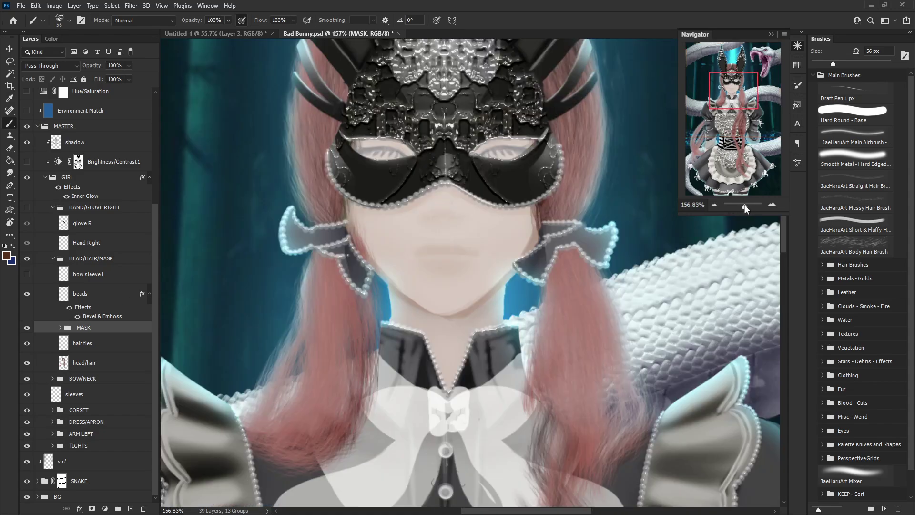
# - Review the Bevel & Emboss settings in the beads layer's style
pyautogui.click(112, 299)
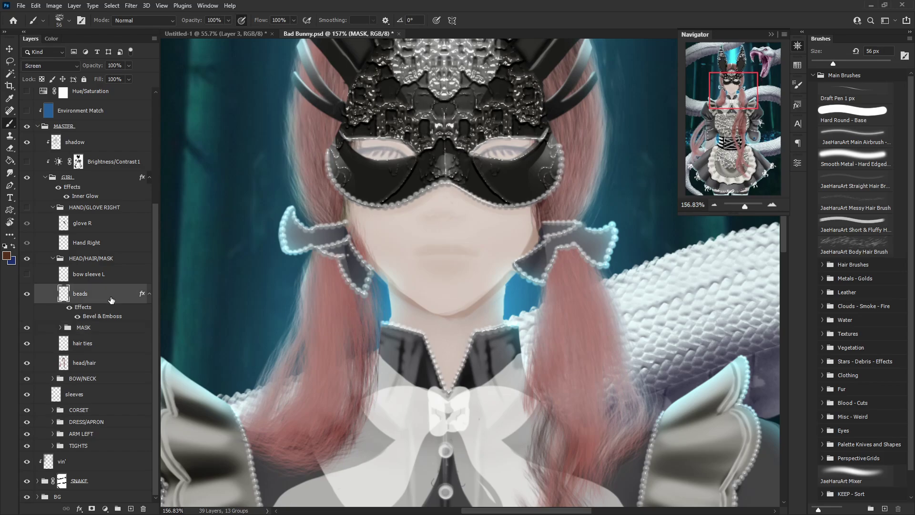
pyautogui.doubleClick(112, 300)
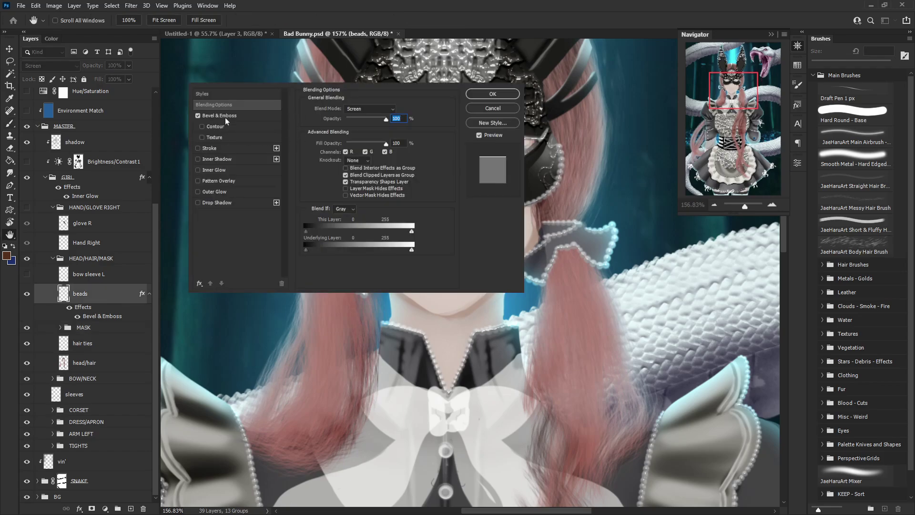
pyautogui.click(247, 115)
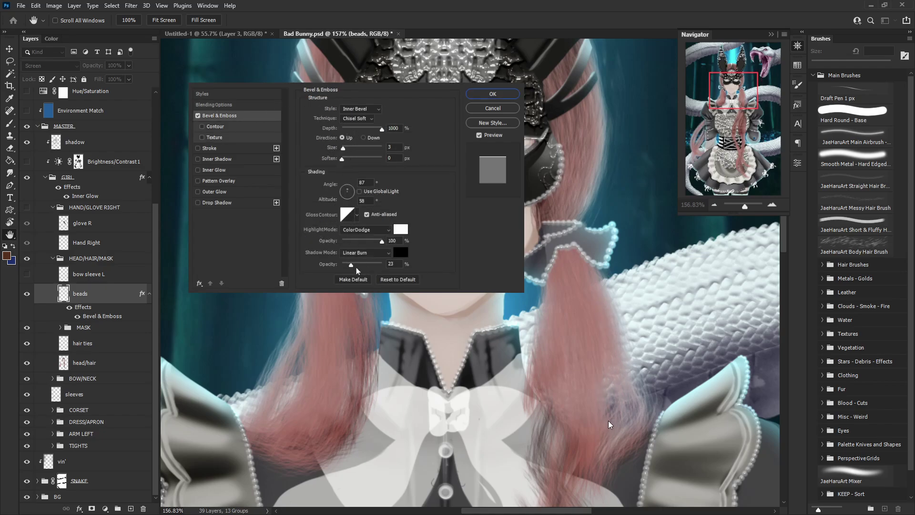
pyautogui.click(510, 95)
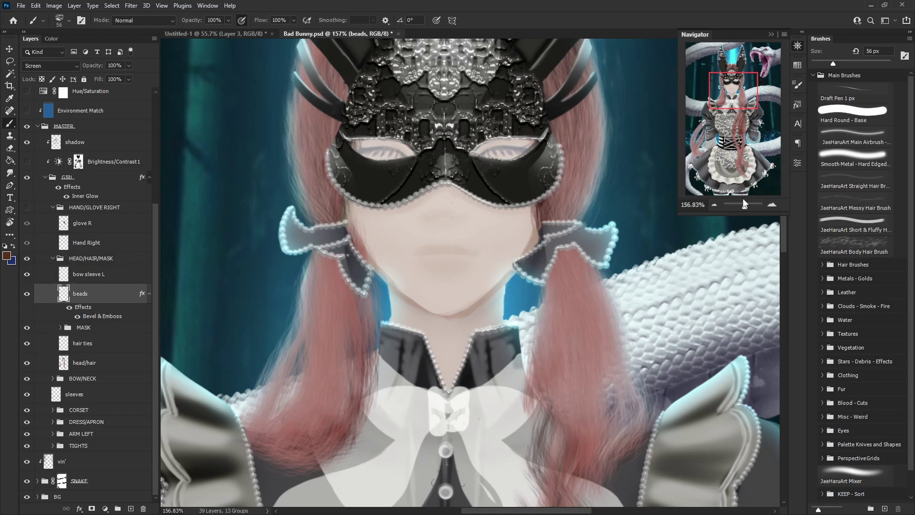
# - Bring the whole figure back into view, show the bow sleeve L layer, and collapse the HEAD/HAIR/MASK group
pyautogui.moveTo(743, 199); pyautogui.dragTo(739, 204)
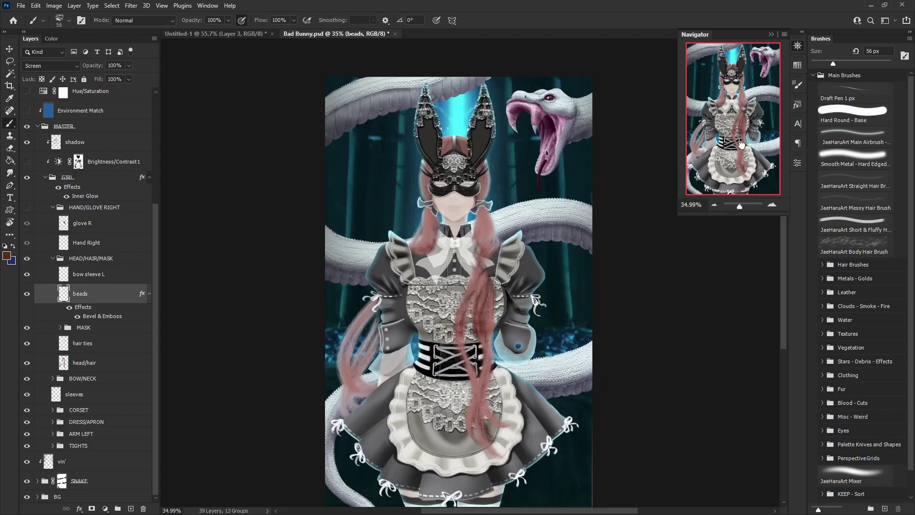
pyautogui.moveTo(741, 144); pyautogui.dragTo(746, 158)
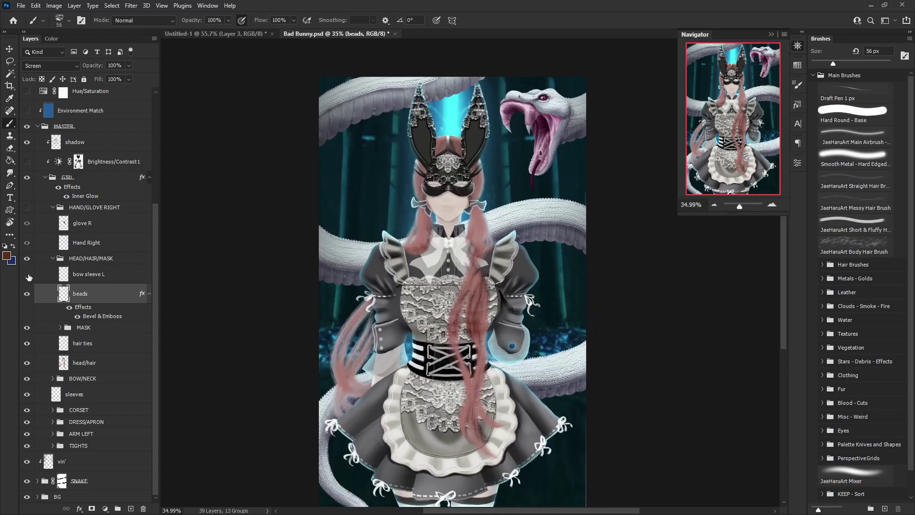
pyautogui.click(27, 275)
pyautogui.click(27, 275)
pyautogui.click(53, 258)
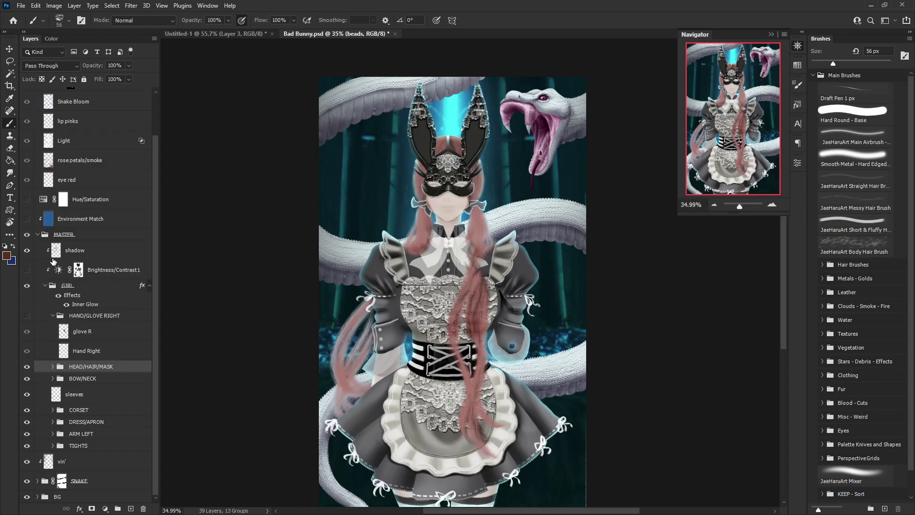
# - Make the HAND/GLOVE RIGHT group visible, compare its Hand Right and glove R layers off and on, and collapse it
pyautogui.click(30, 318)
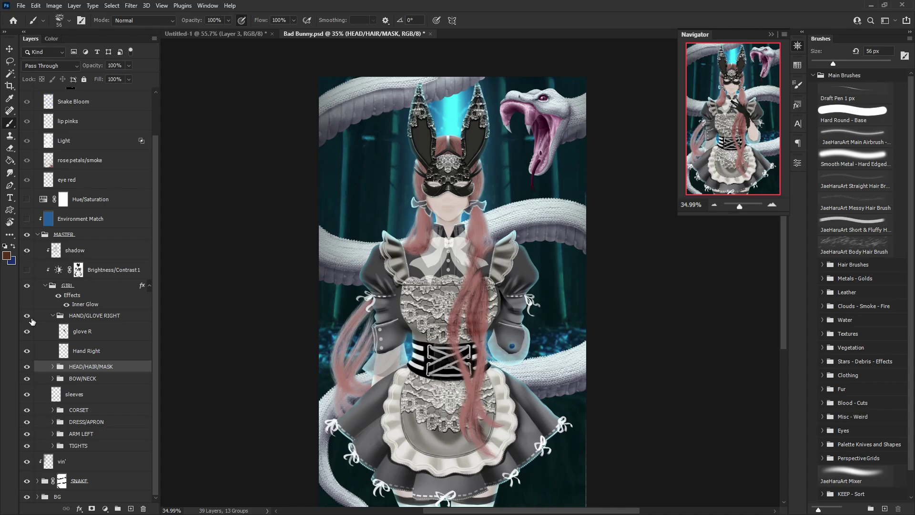
pyautogui.click(28, 352)
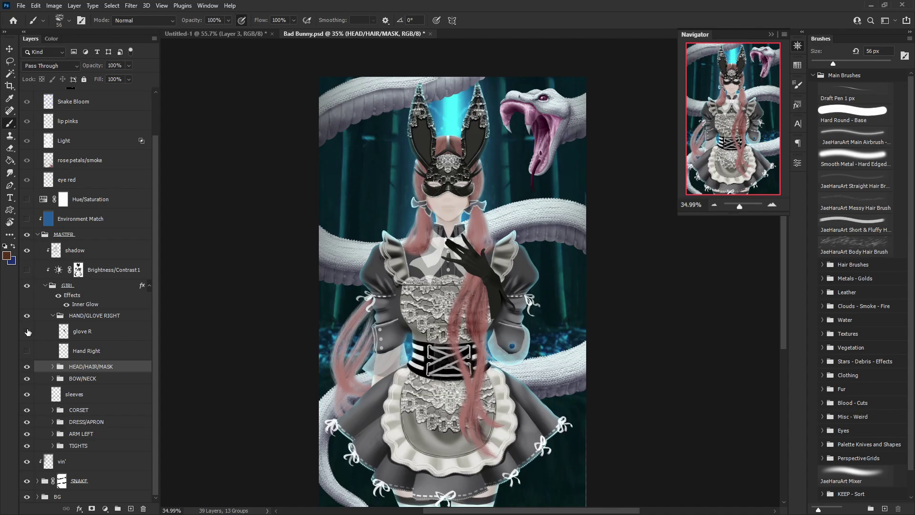
pyautogui.click(28, 332)
pyautogui.click(28, 351)
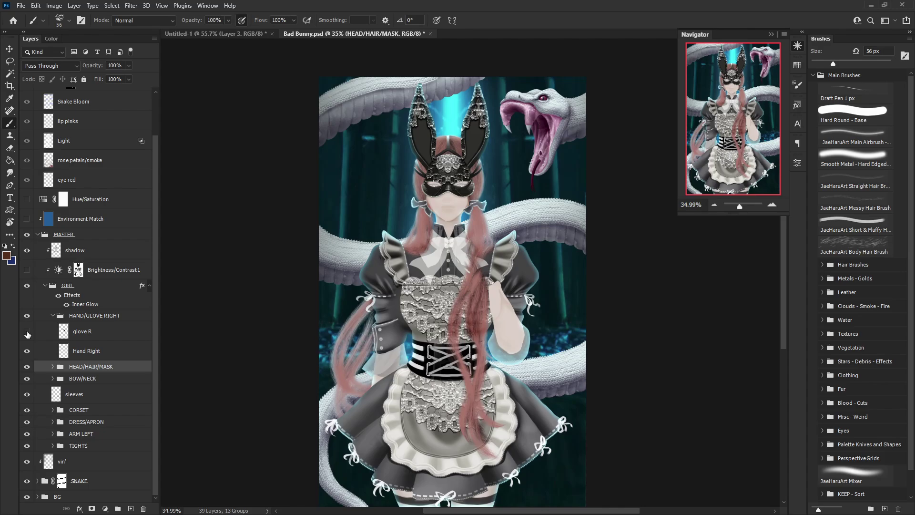
pyautogui.click(27, 333)
pyautogui.click(53, 316)
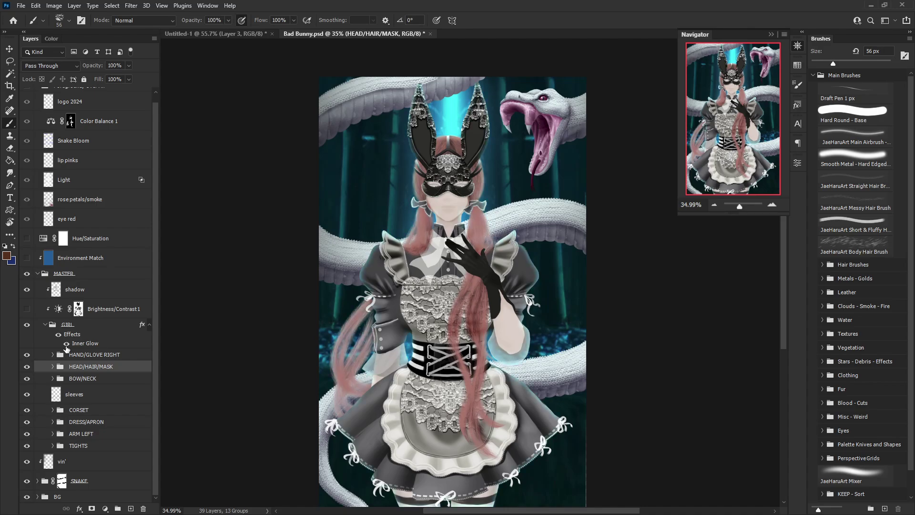
# - Review the Inner Glow settings in the GIRL group's layer style
pyautogui.click(105, 336)
pyautogui.press('h')
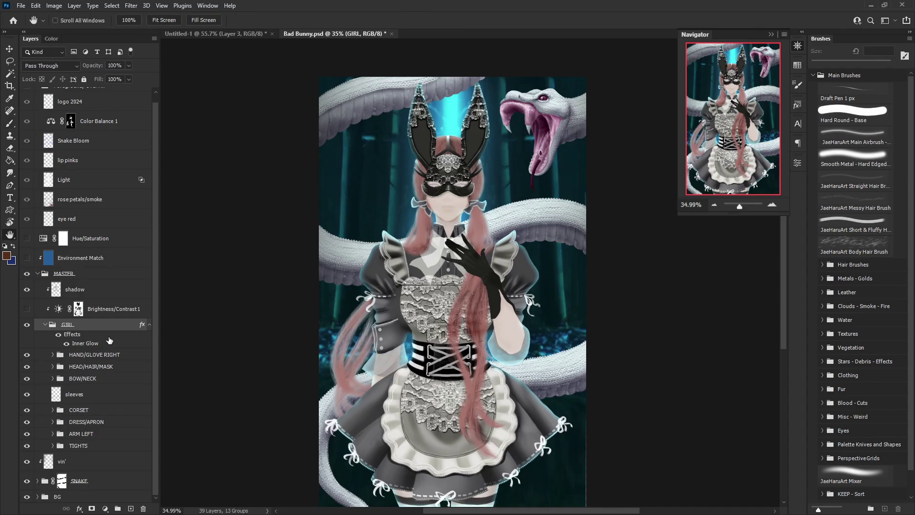
pyautogui.doubleClick(109, 337)
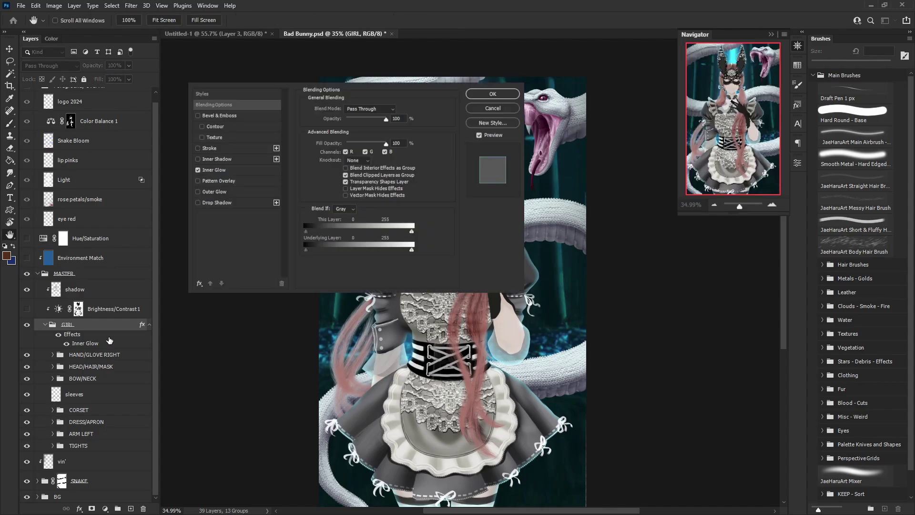
pyautogui.click(235, 167)
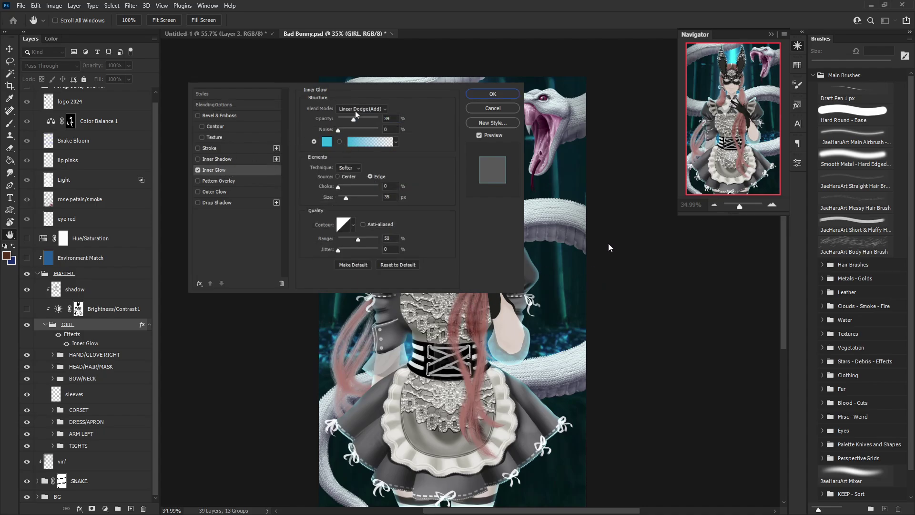
pyautogui.click(478, 94)
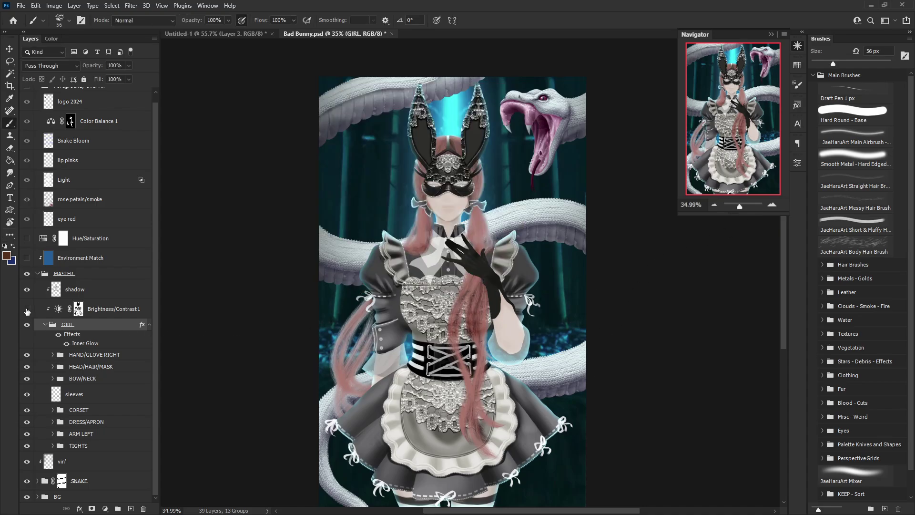
# - Make the Brightness/Contrast 1 adjustment above the GIRL group visible and collapse the GIRL group
pyautogui.click(26, 310)
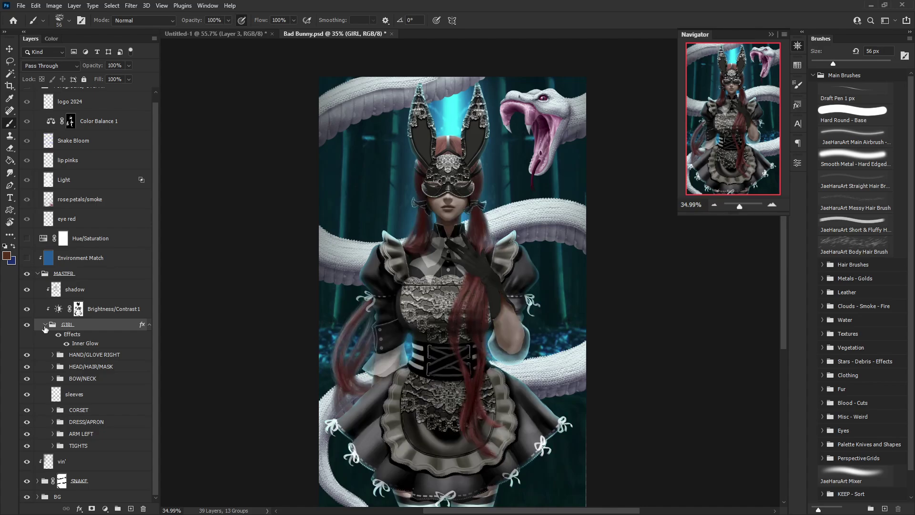
pyautogui.click(45, 326)
# - Review the Brightness/Contrast 1 adjustment's properties and compare the figure with the adjustment off and on
pyautogui.click(56, 319)
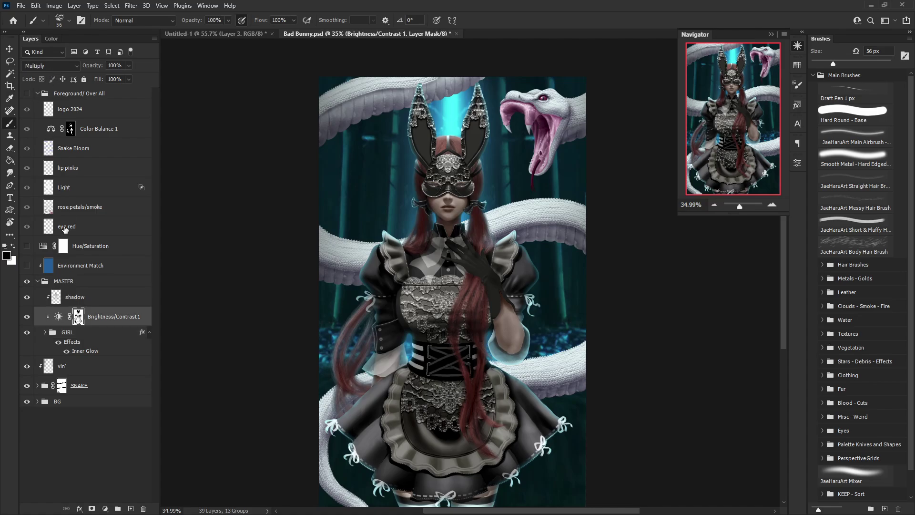
pyautogui.click(56, 317)
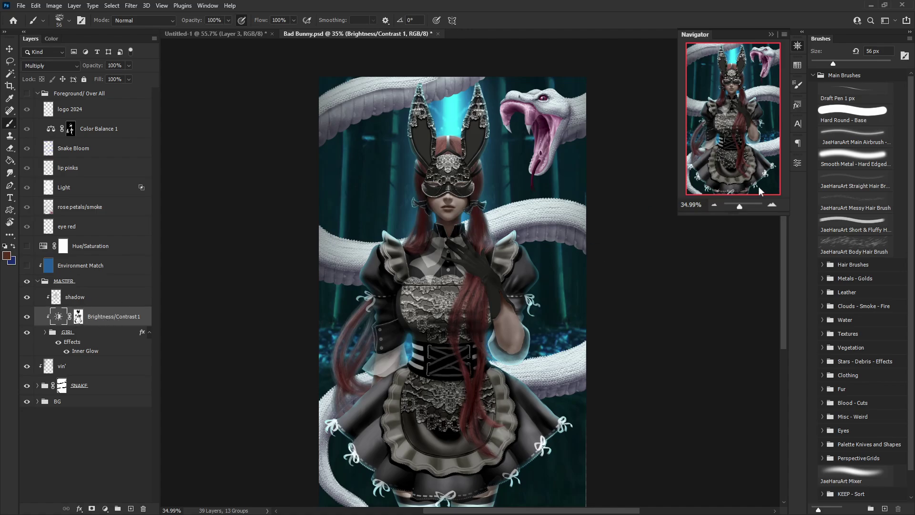
pyautogui.click(796, 163)
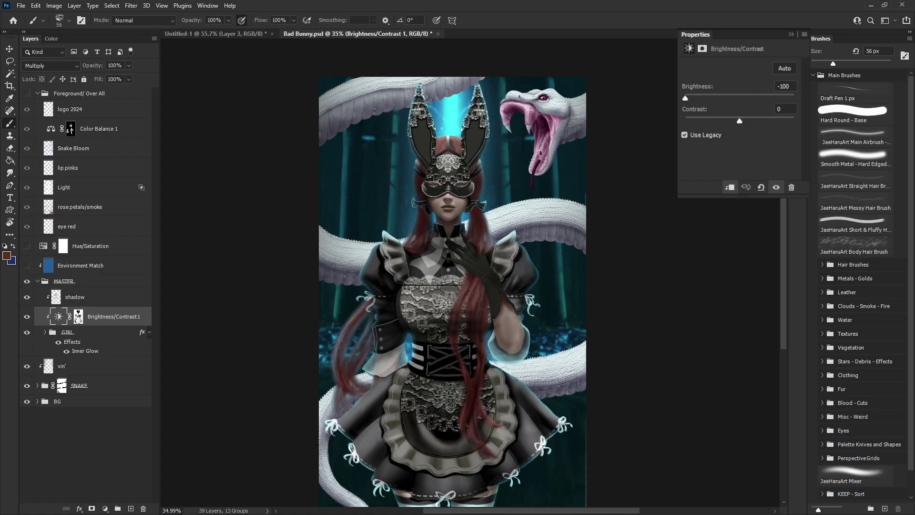
pyautogui.click(629, 212)
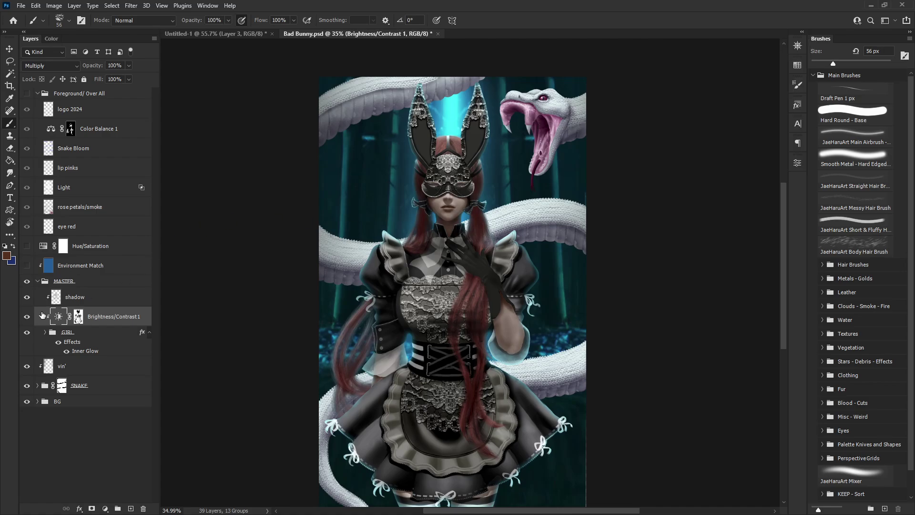
pyautogui.click(27, 317)
pyautogui.click(27, 317)
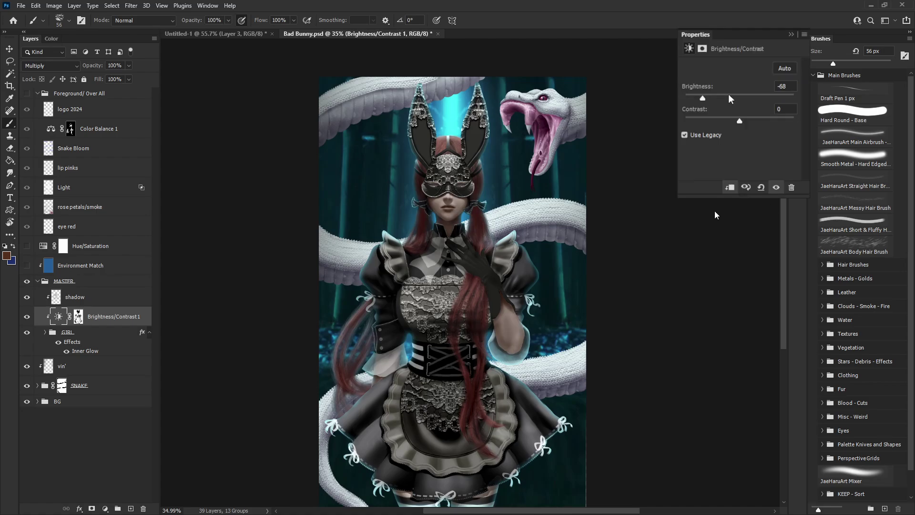
# - Try higher and lower brightness values on Brightness/Contrast 1 with Use Legacy on, along with contrast values such as 77 and -77
pyautogui.click(734, 98)
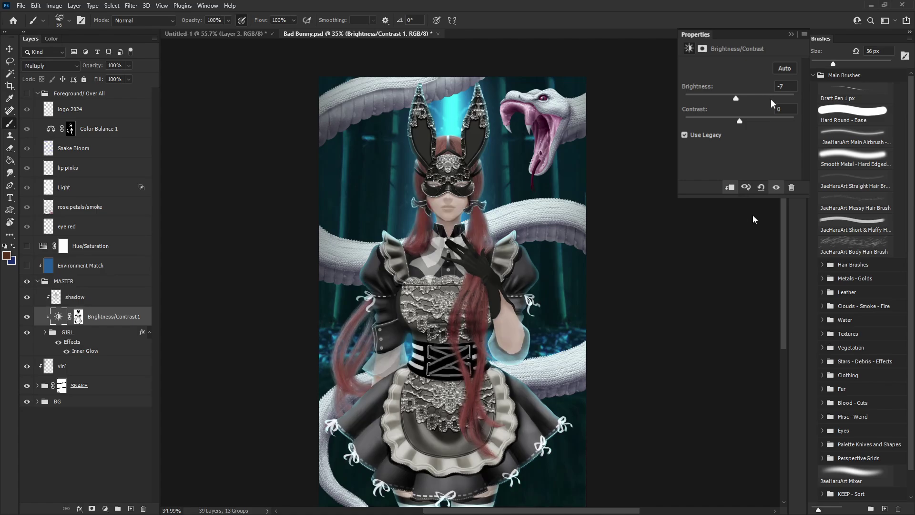
pyautogui.click(775, 97)
pyautogui.moveTo(774, 98); pyautogui.dragTo(697, 98)
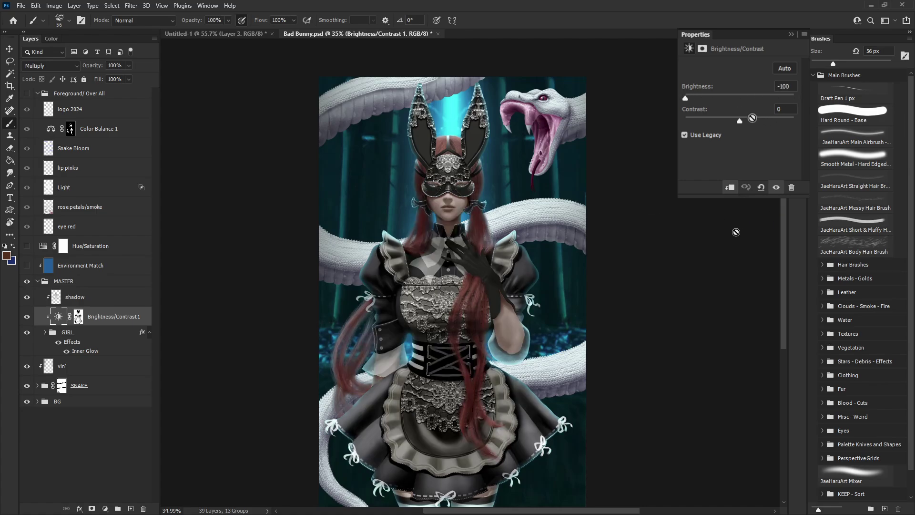
pyautogui.moveTo(739, 120); pyautogui.dragTo(790, 119)
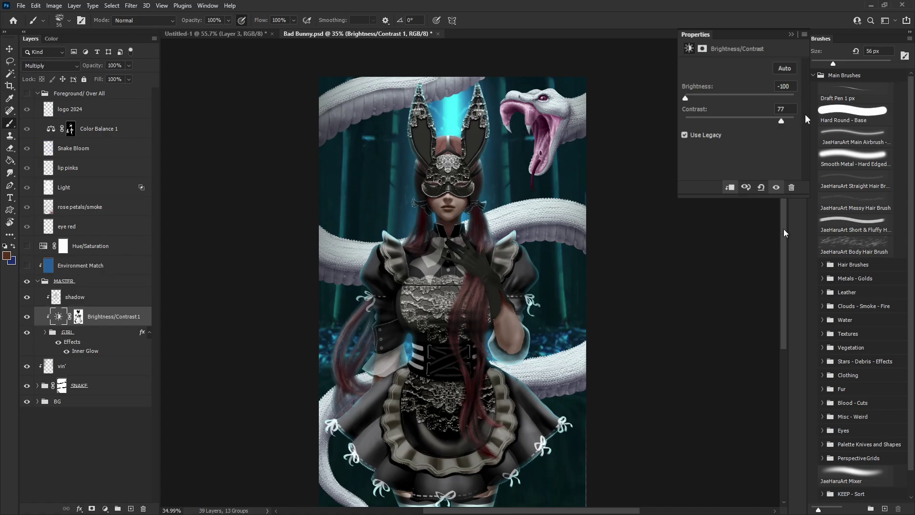
pyautogui.click(697, 121)
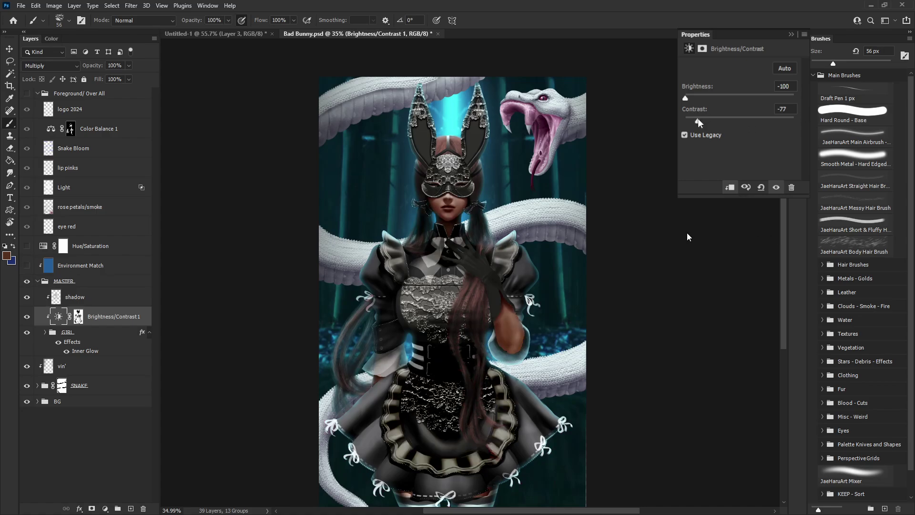
pyautogui.moveTo(698, 122); pyautogui.dragTo(680, 125)
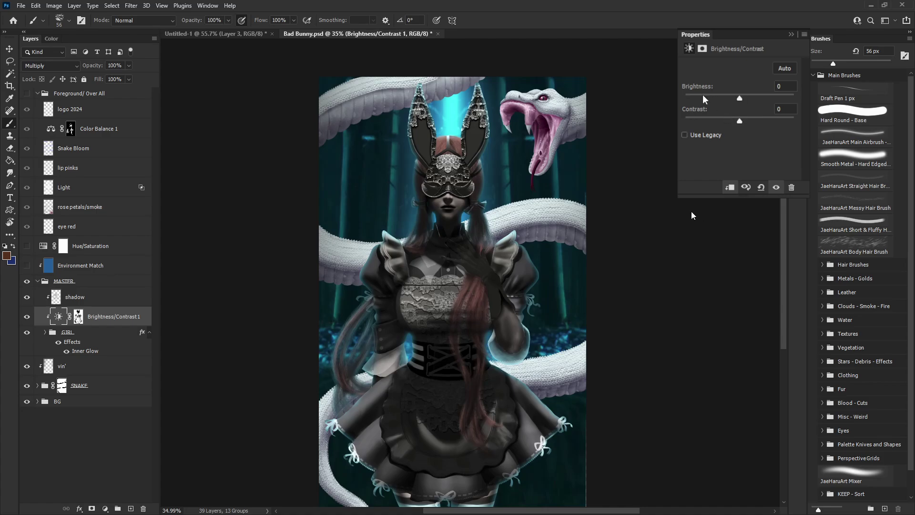
# - Try brightness values of -103, 92, 125 and -79 and contrast values of 66 and -39 with Use Legacy off
pyautogui.click(702, 95)
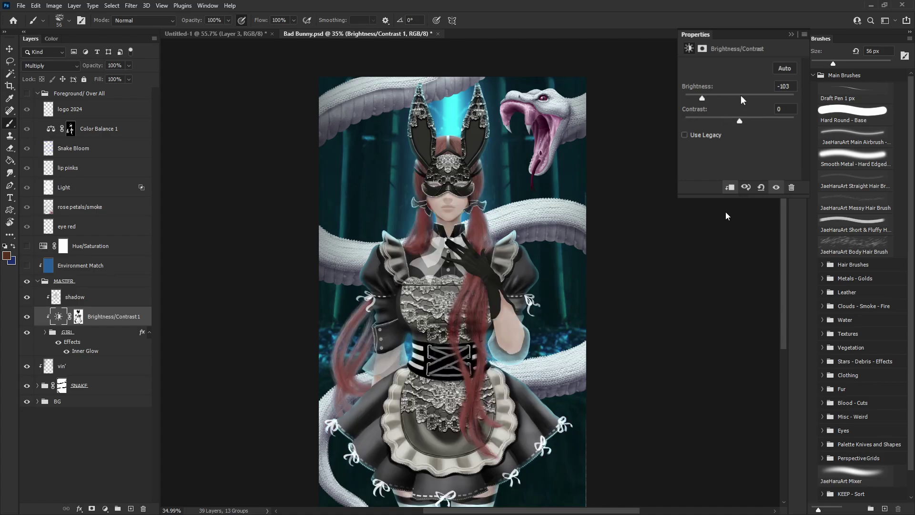
pyautogui.click(774, 96)
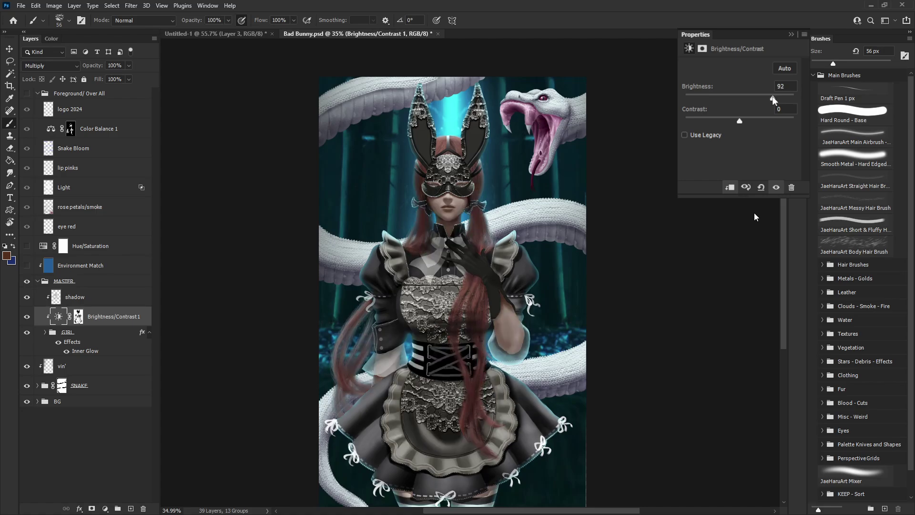
pyautogui.click(785, 97)
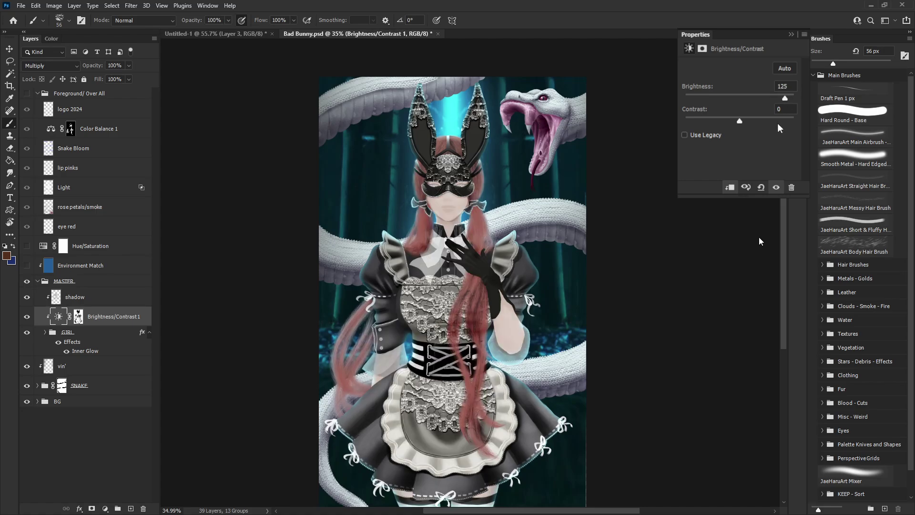
pyautogui.click(775, 121)
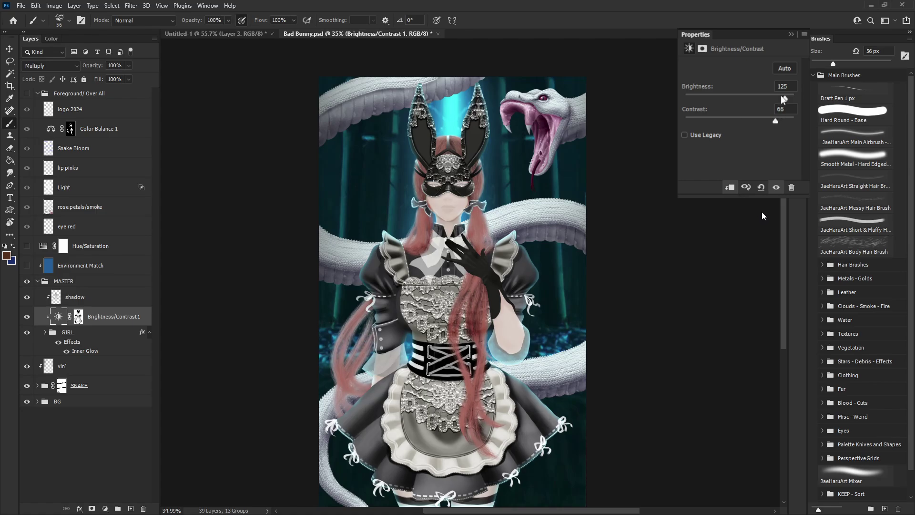
pyautogui.click(712, 96)
pyautogui.click(698, 120)
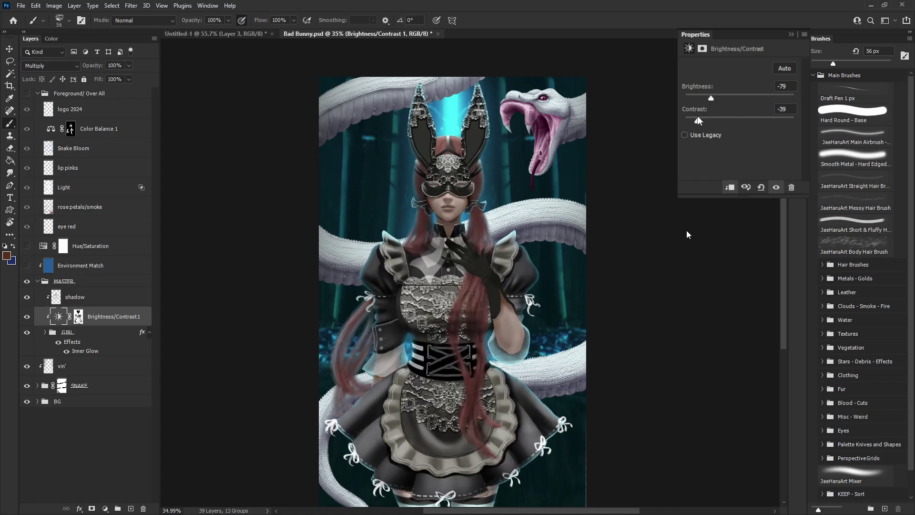
# - Turn Use Legacy back on for Brightness/Contrast 1, set its brightness to -100, and close its properties
pyautogui.click(685, 136)
pyautogui.click(685, 98)
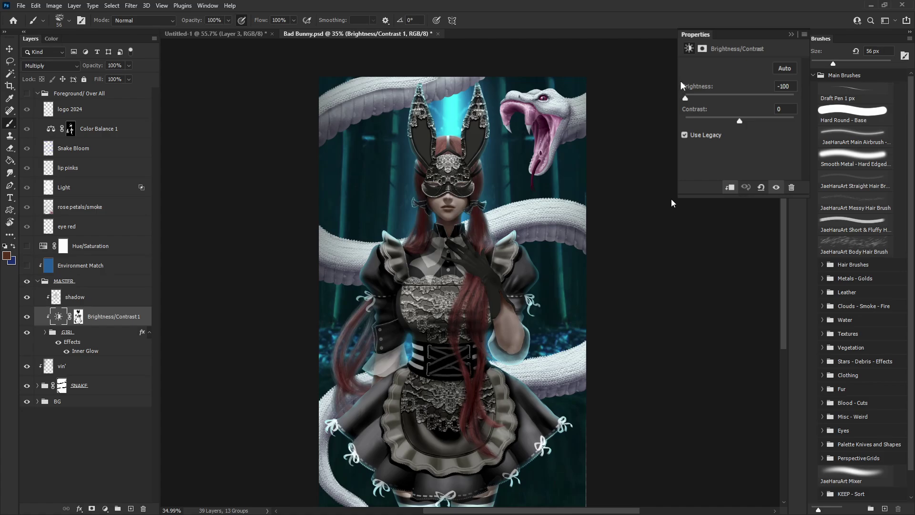
pyautogui.click(791, 34)
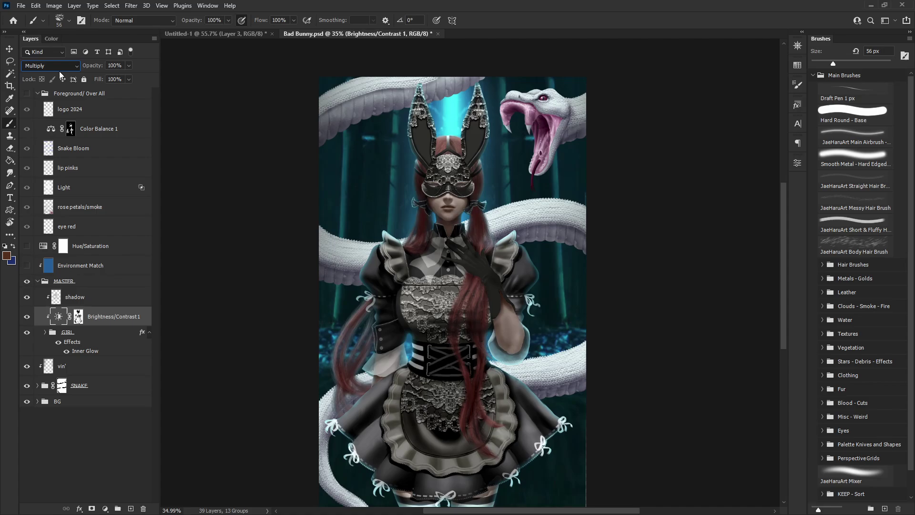
# - Compare the Normal and Screen blend modes on the Brightness/Contrast 1 adjustment, ending on Multiply
pyautogui.hotkey('shift', 'alt', 'n')
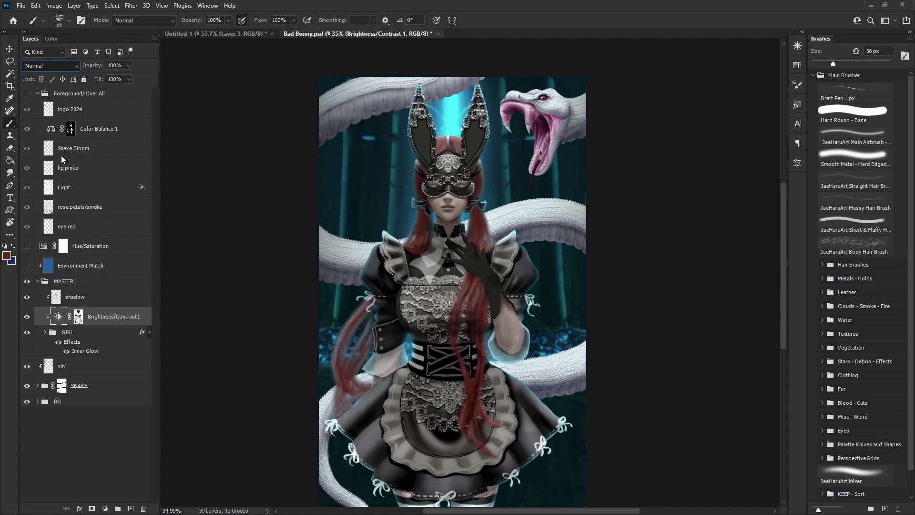
pyautogui.hotkey('shift', 'alt', 's')
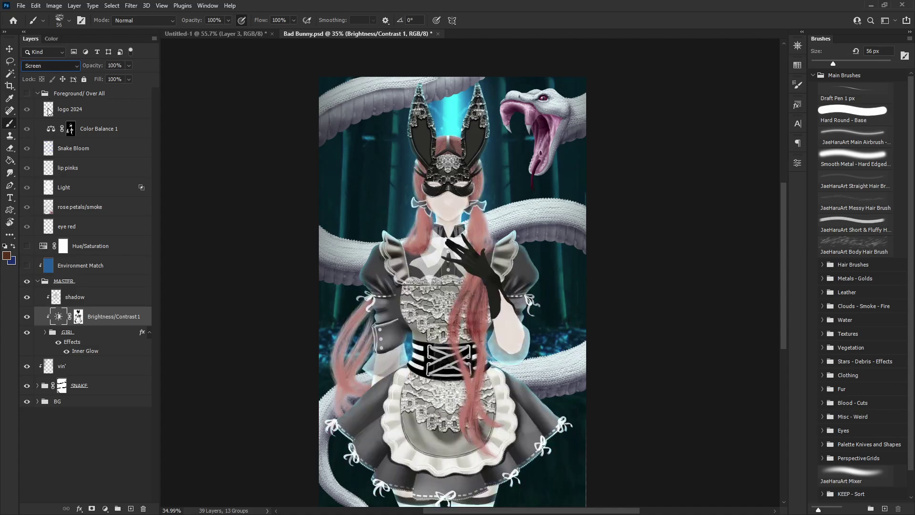
pyautogui.hotkey('shift', 'alt', 'm')
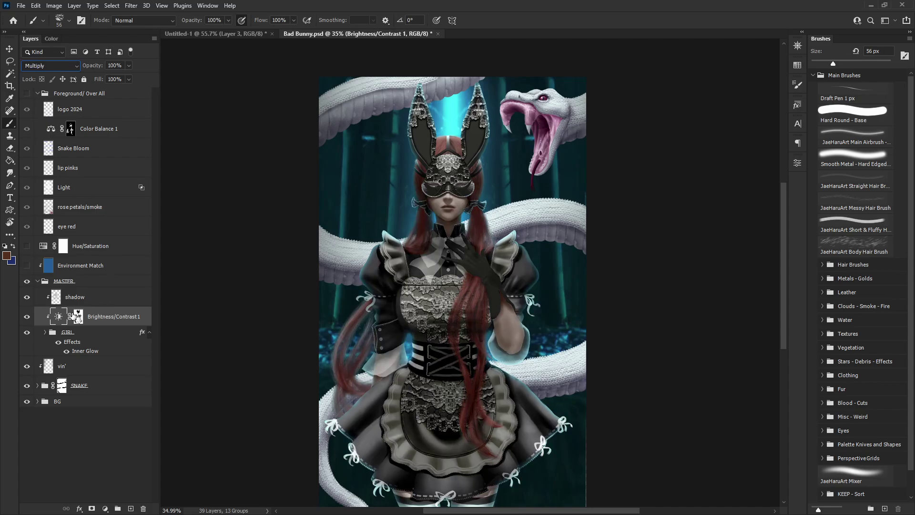
# - Compare the shadow layer off and on, and select it to check its blend mode and fill
pyautogui.click(27, 300)
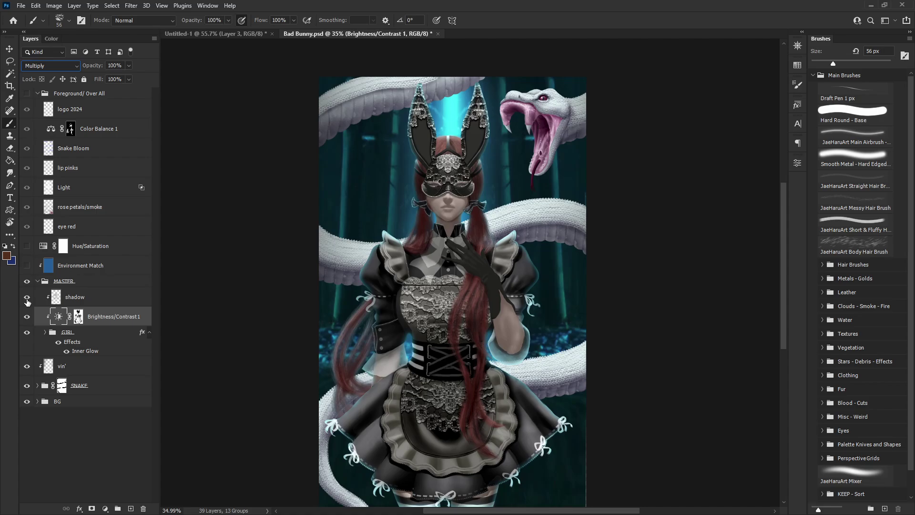
pyautogui.click(27, 300)
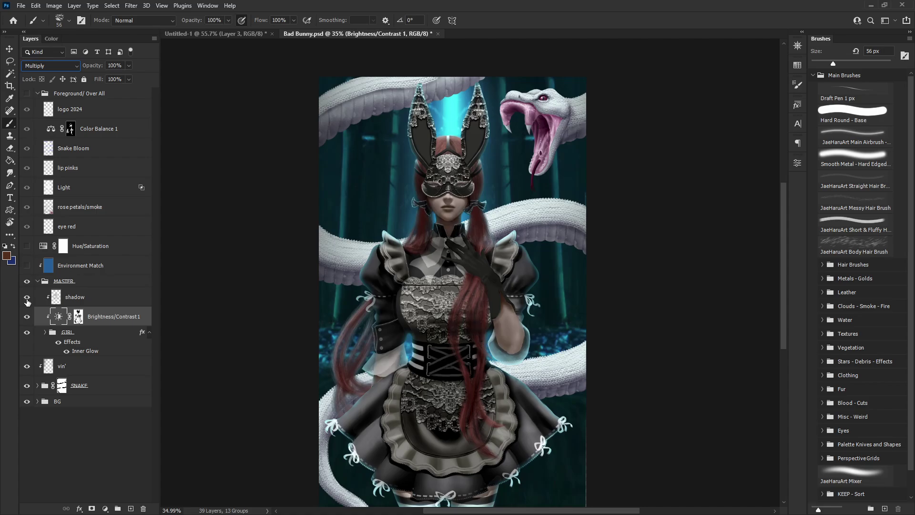
pyautogui.click(57, 304)
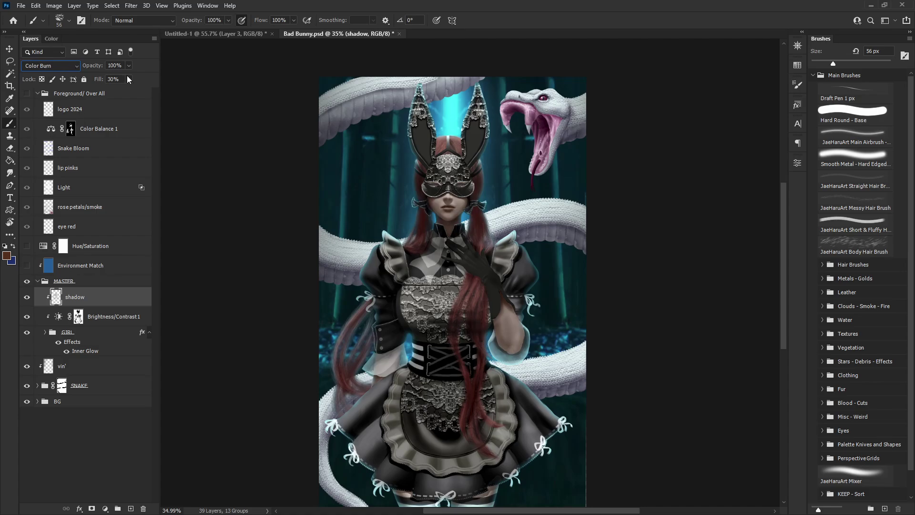
# - Make the Environment Match layer visible, select it, and show the Hue/Saturation adjustment above it
pyautogui.click(27, 267)
pyautogui.click(61, 271)
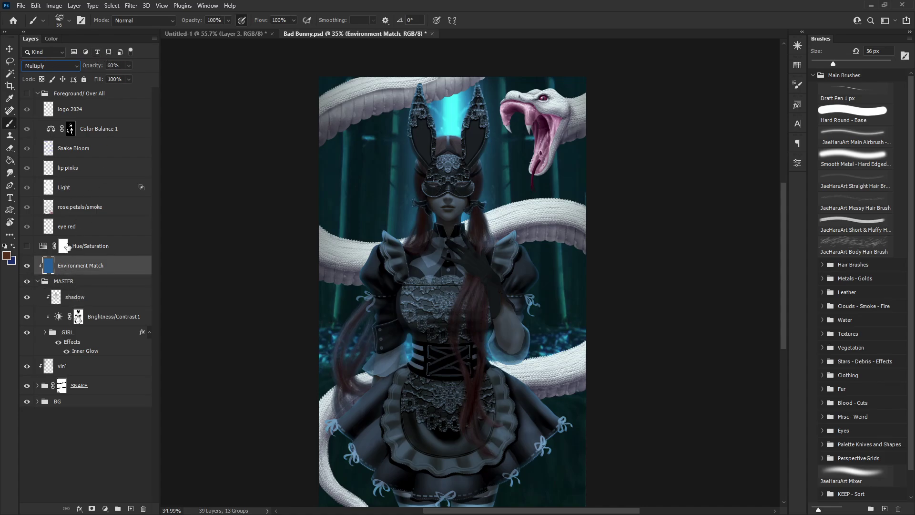
pyautogui.click(28, 247)
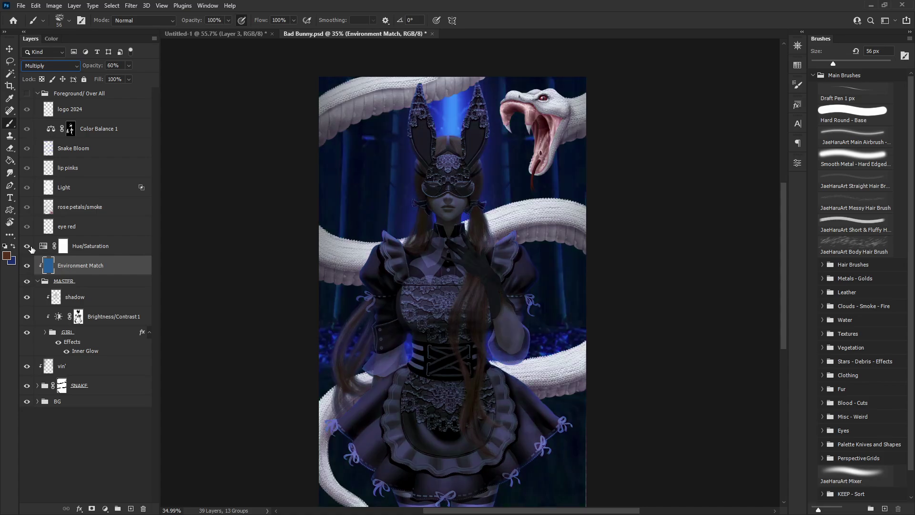
# - Review the Hue/Saturation adjustment's hue, saturation and lightness settings
pyautogui.click(45, 248)
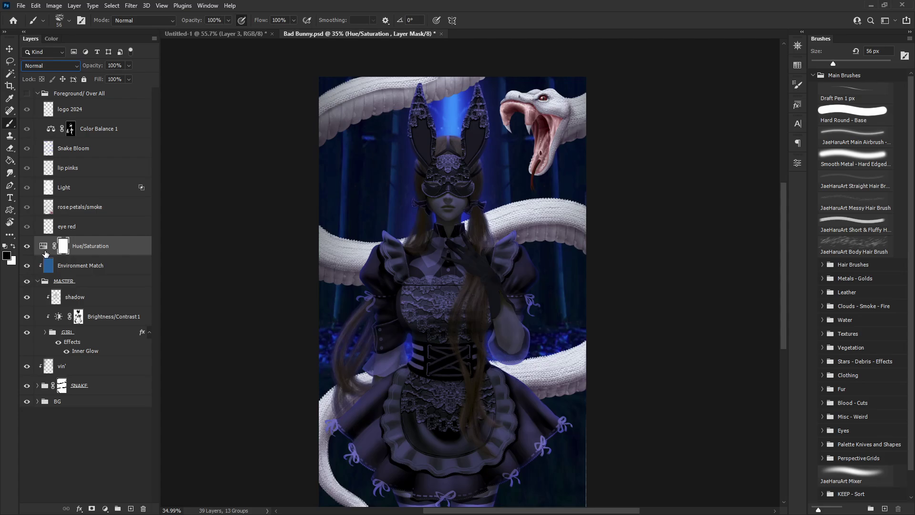
pyautogui.click(44, 249)
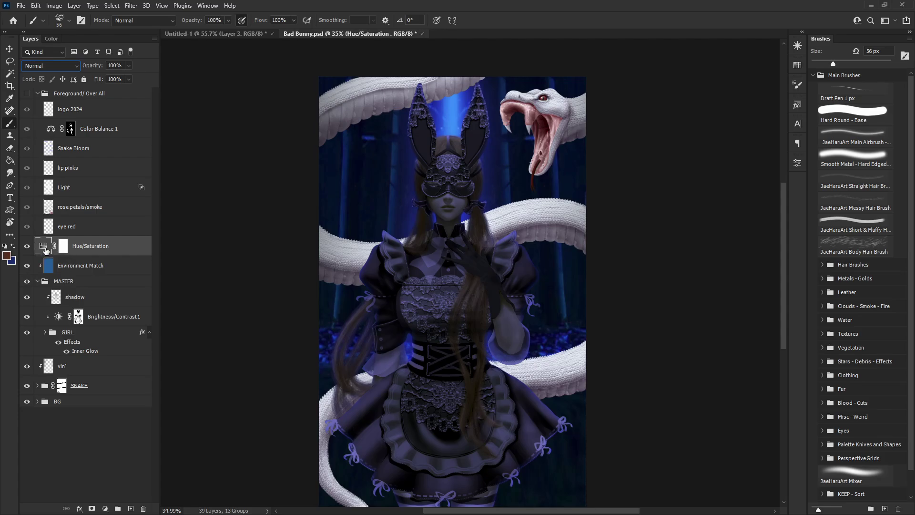
pyautogui.click(796, 164)
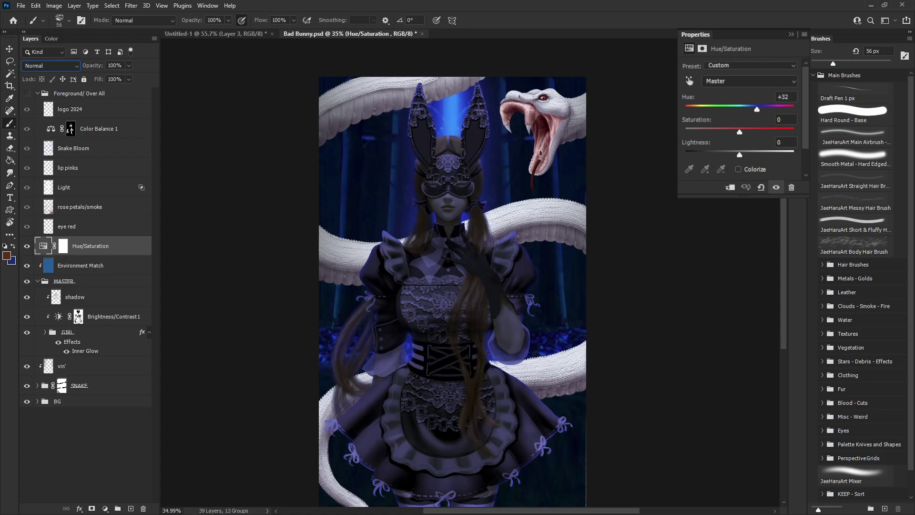
pyautogui.click(738, 192)
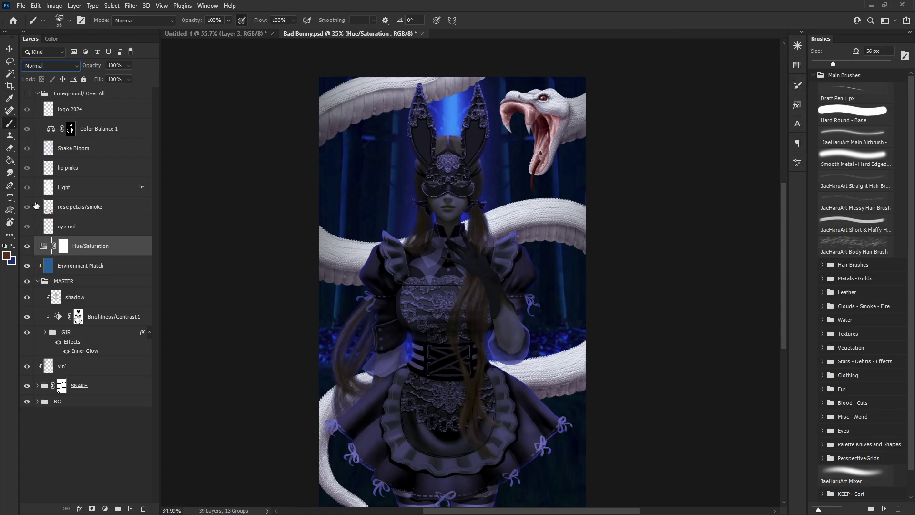
# - Make the Foreground/Over All group visible
pyautogui.click(27, 93)
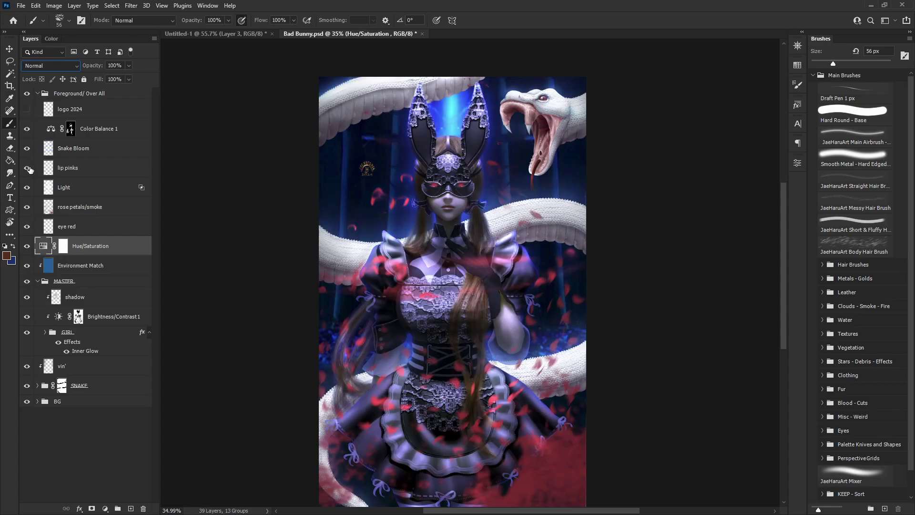
# - Hide the foreground layers above eye red and check that layer, then reveal and select the rose petals/smoke layer
pyautogui.moveTo(25, 189); pyautogui.dragTo(29, 209)
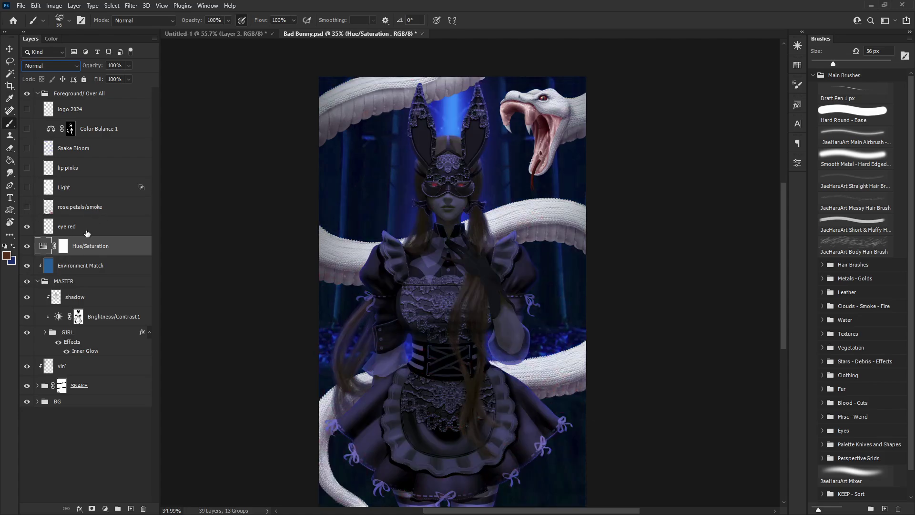
pyautogui.click(86, 230)
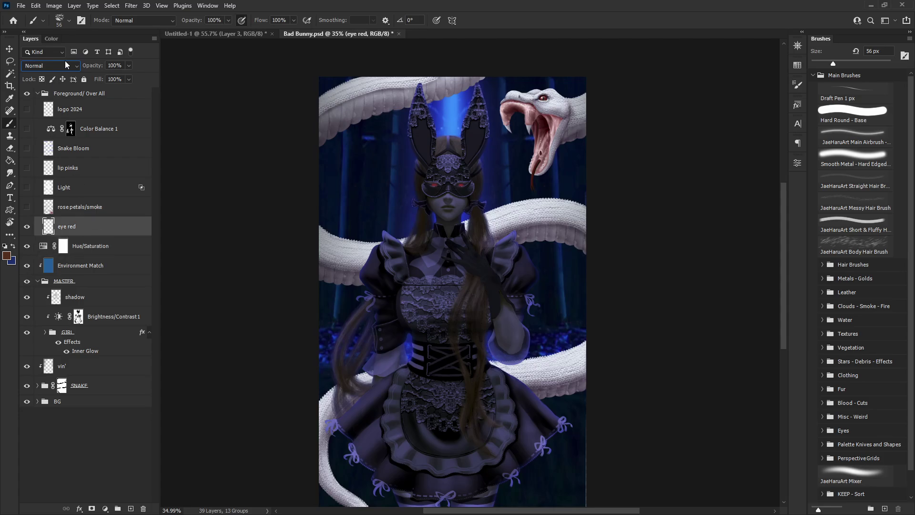
pyautogui.click(27, 206)
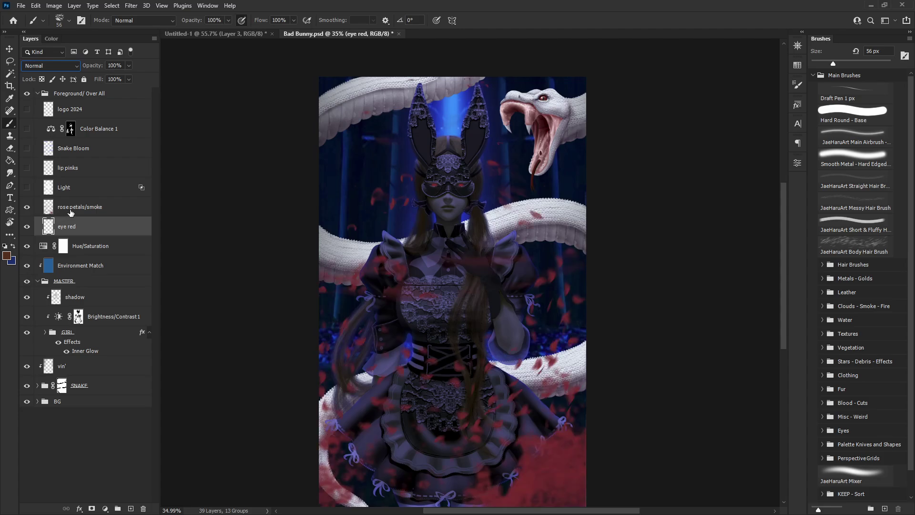
pyautogui.click(46, 210)
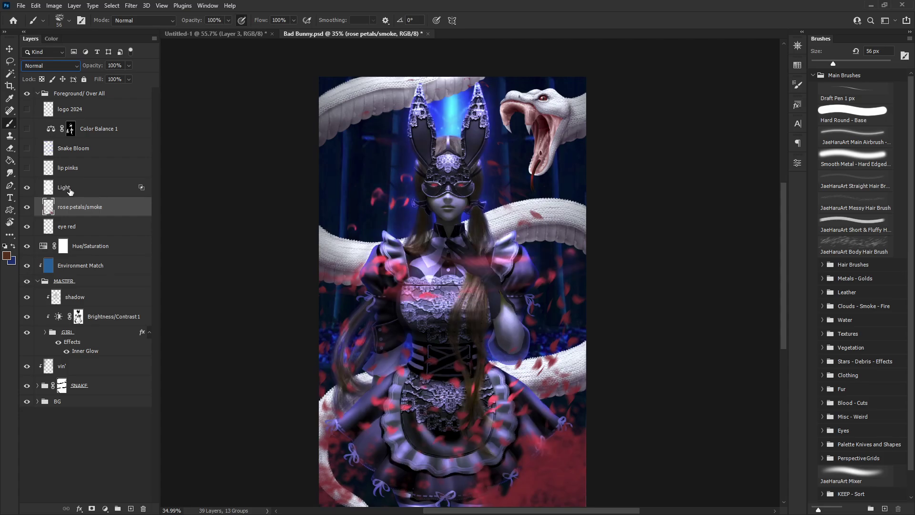
# - Show the Light layer and compare Transparency Shapes Layer on and off in its blending options, leaving it off
pyautogui.click(69, 190)
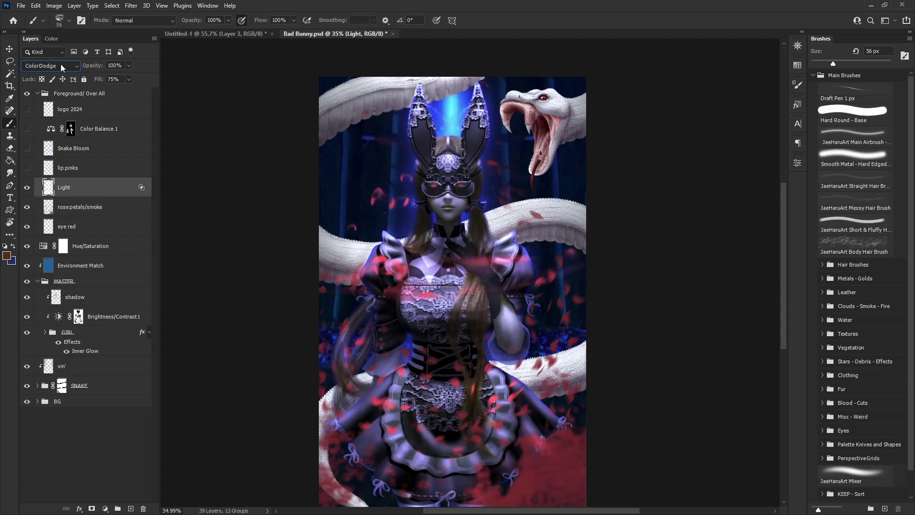
pyautogui.doubleClick(117, 189)
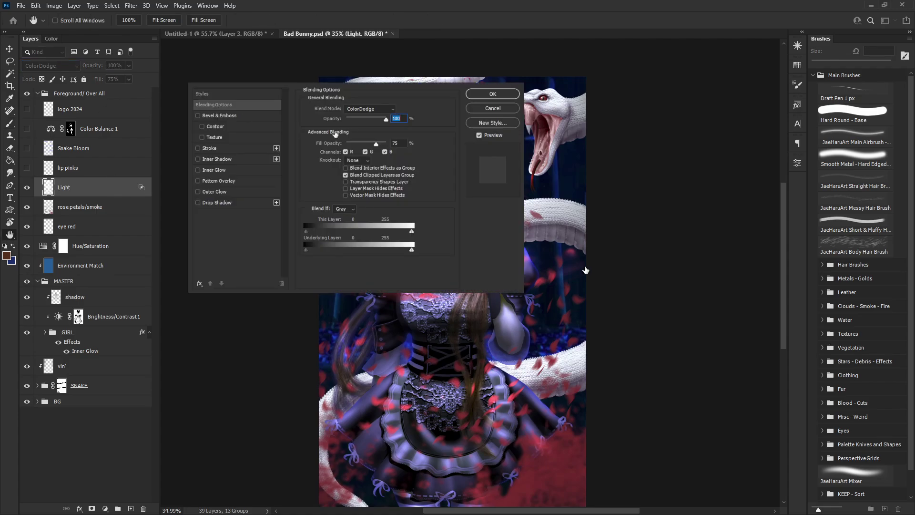
pyautogui.click(345, 181)
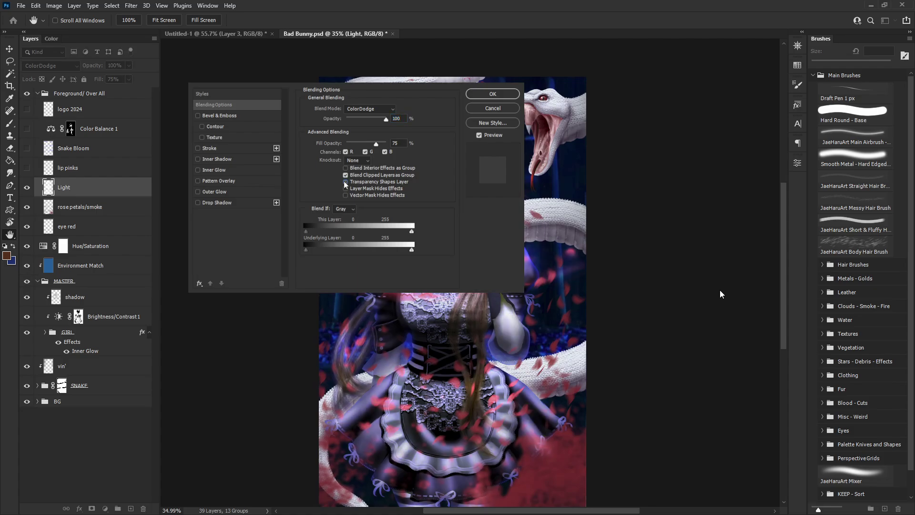
pyautogui.click(346, 181)
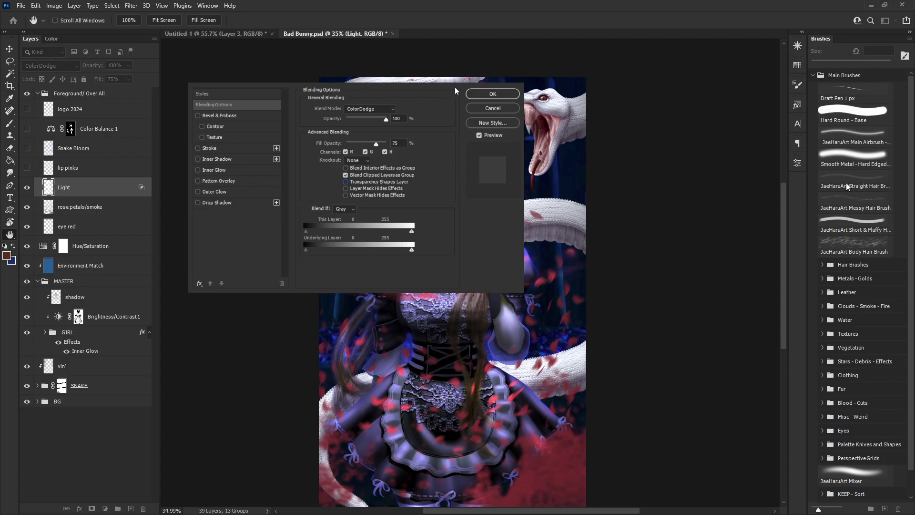
pyautogui.press('Return')
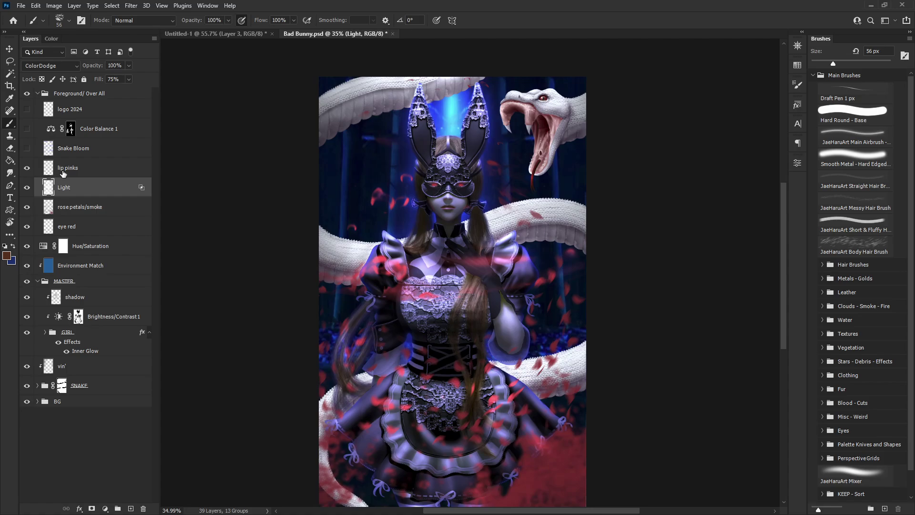
# - Reveal and select the lip pinks and Snake Bloom layers, and compare the artwork with Snake Bloom off and on
pyautogui.click(63, 173)
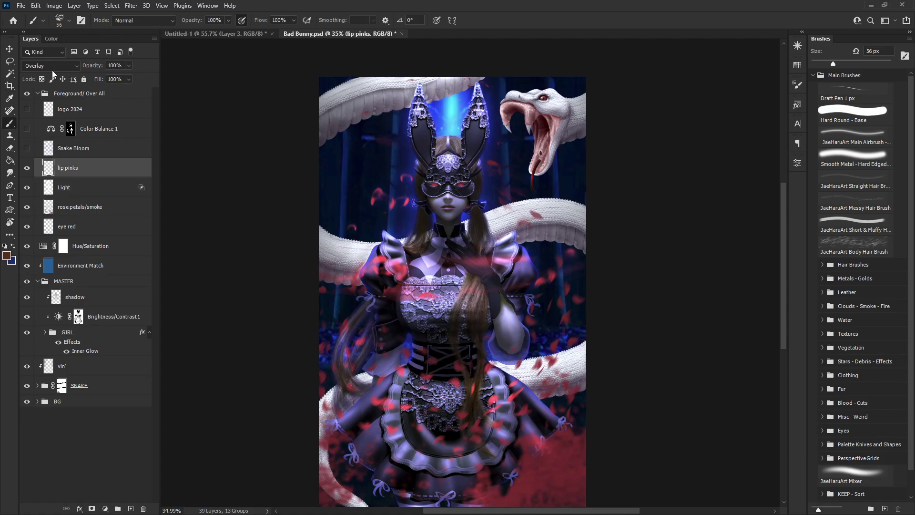
pyautogui.click(26, 149)
pyautogui.click(78, 148)
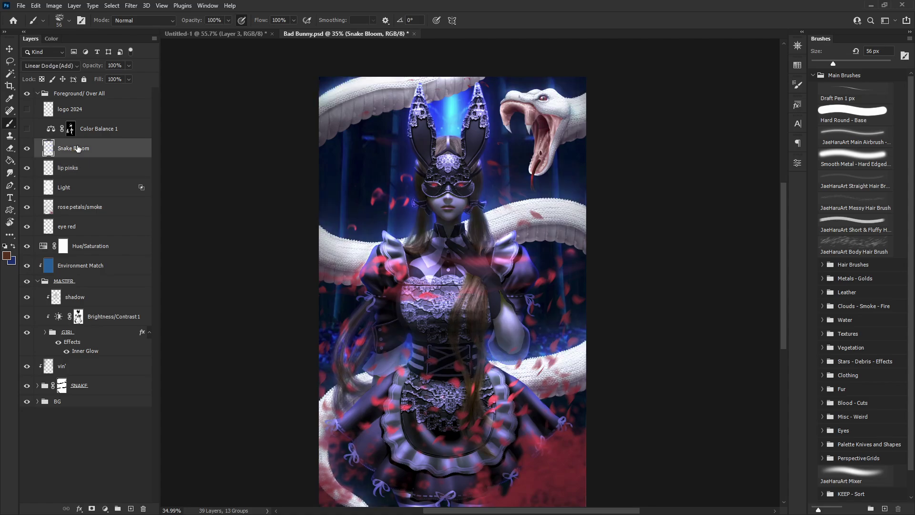
pyautogui.click(28, 150)
pyautogui.click(28, 150)
# - Make the Color Balance 1 adjustment visible, select it, and compare the artwork with it off and on
pyautogui.click(50, 130)
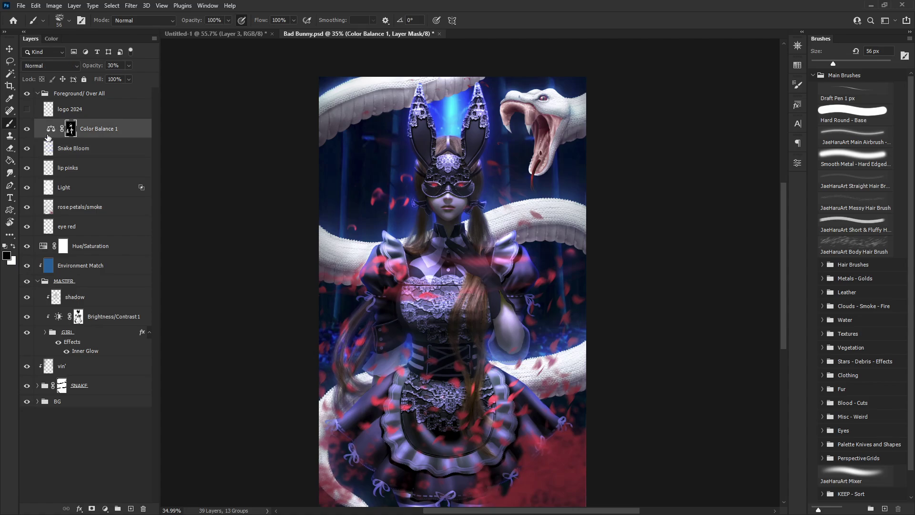
pyautogui.click(27, 130)
pyautogui.click(27, 130)
pyautogui.click(27, 130)
pyautogui.click(26, 130)
# - Make the logo 2024 layer visible and collapse the Foreground/ Over All and MASTER groups
pyautogui.click(30, 115)
pyautogui.click(38, 93)
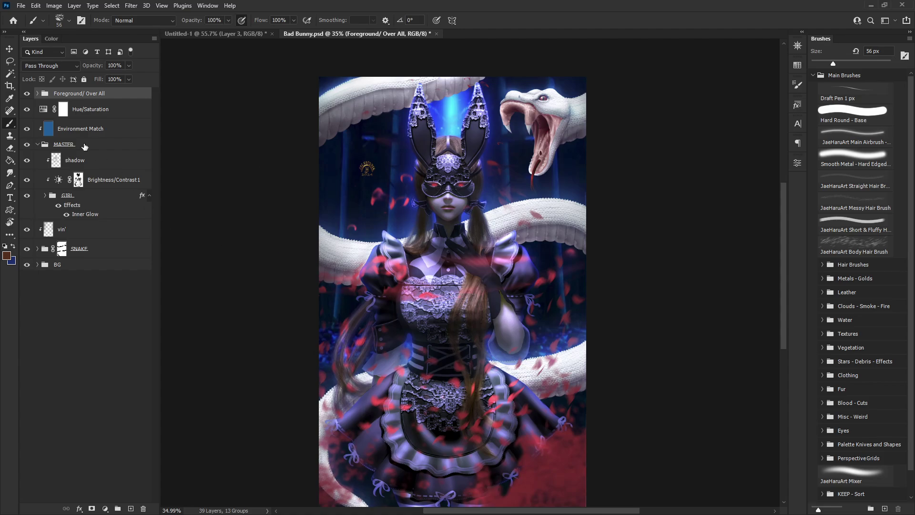
pyautogui.click(37, 145)
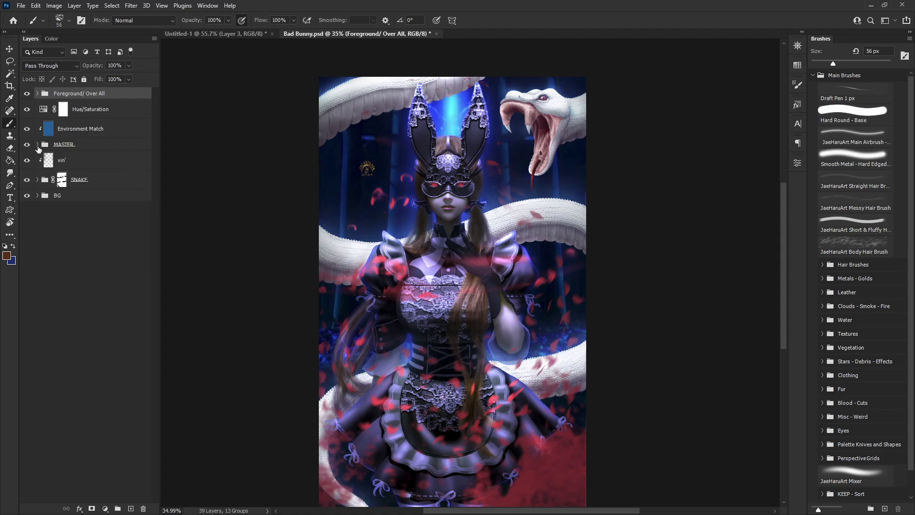
# - Expand the BG, SNAKE, MASTER and GIRL groups to show their layers
pyautogui.click(38, 196)
pyautogui.click(41, 183)
pyautogui.click(37, 180)
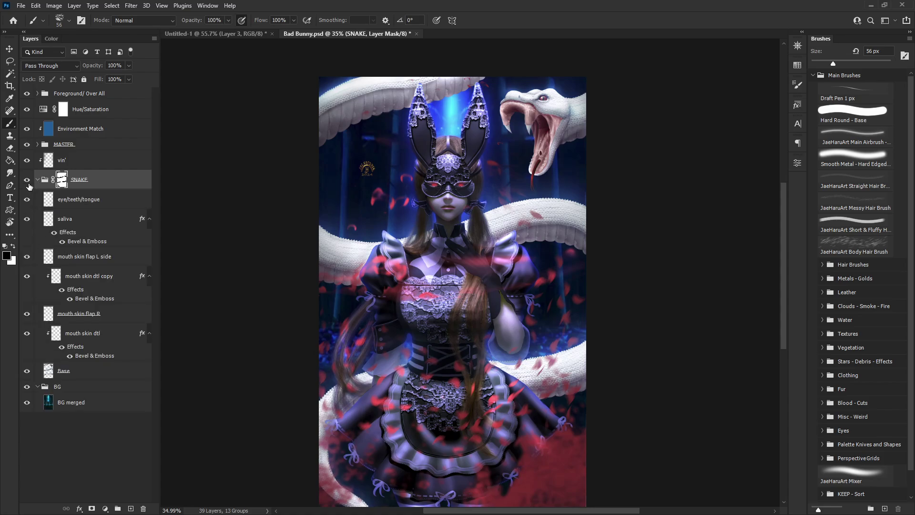
pyautogui.click(38, 145)
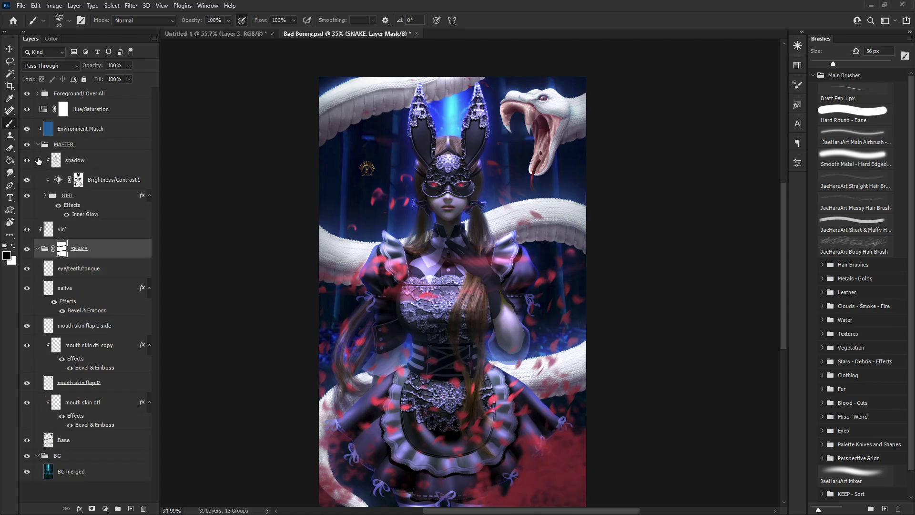
pyautogui.click(44, 195)
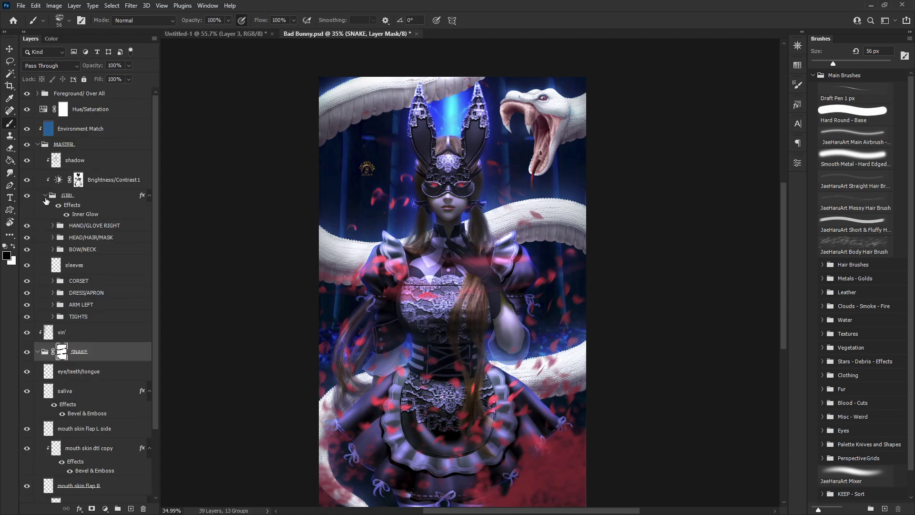
# - Expand every subgroup directly inside GIRL, from TIGHTS up to HAND/GLOVE RIGHT, and the Foreground/ Over All group
pyautogui.click(52, 318)
pyautogui.click(53, 302)
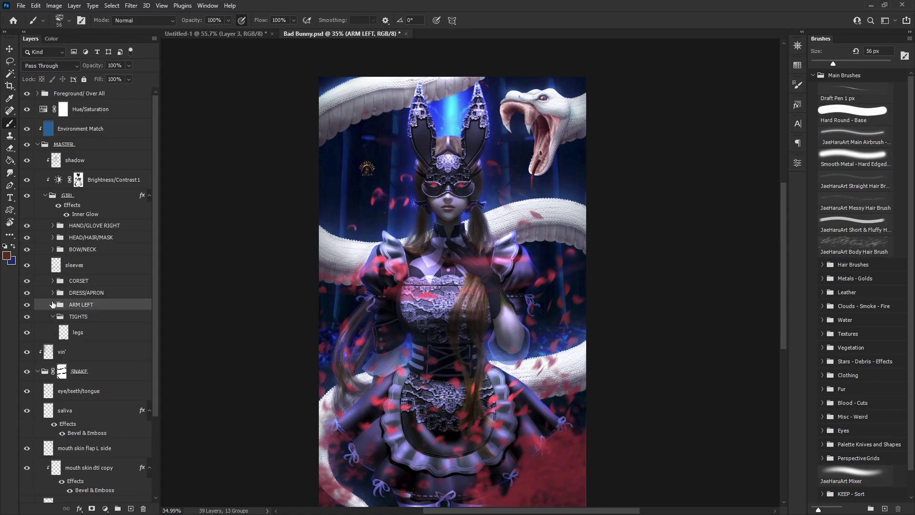
pyautogui.click(52, 304)
pyautogui.click(53, 292)
pyautogui.click(52, 280)
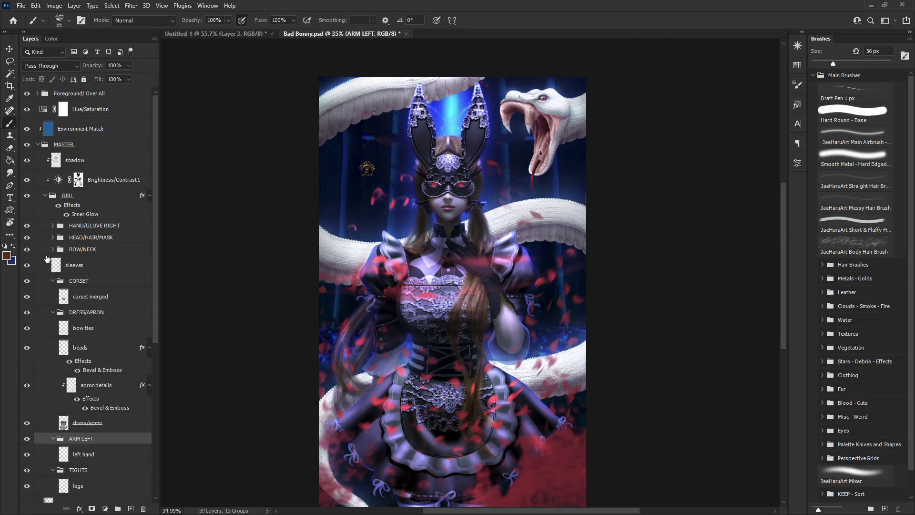
pyautogui.click(53, 248)
pyautogui.click(53, 237)
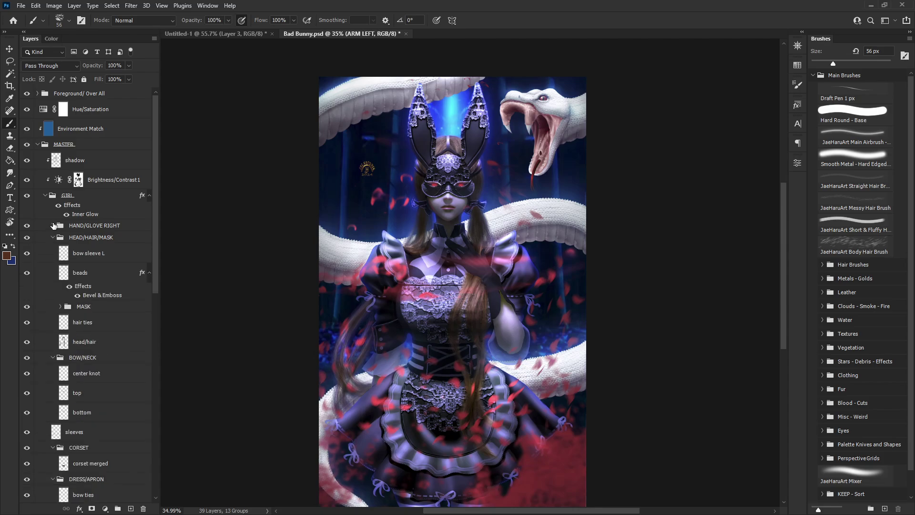
pyautogui.click(53, 226)
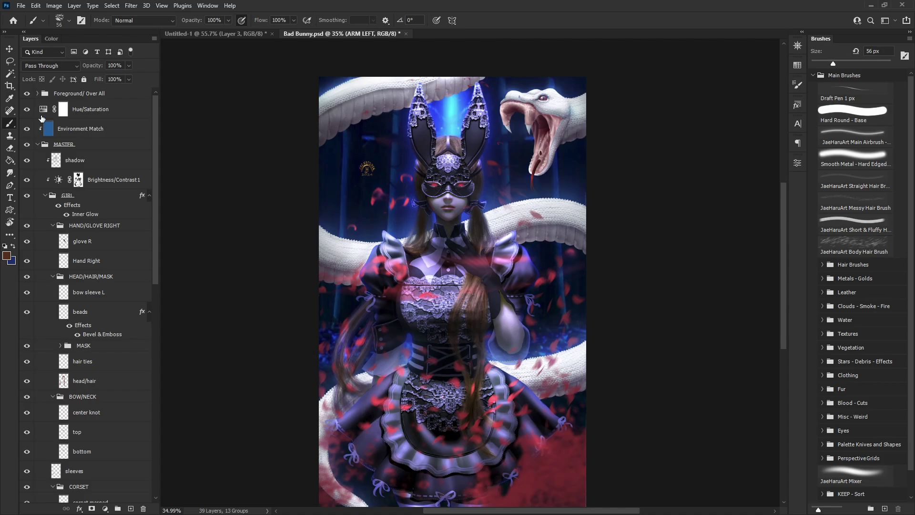
pyautogui.click(37, 93)
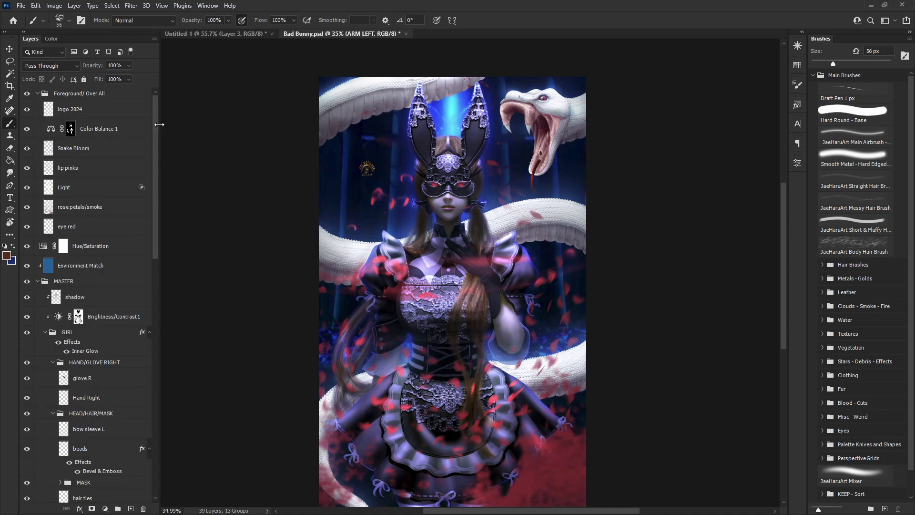
pyautogui.moveTo(155, 125); pyautogui.dragTo(176, 113)
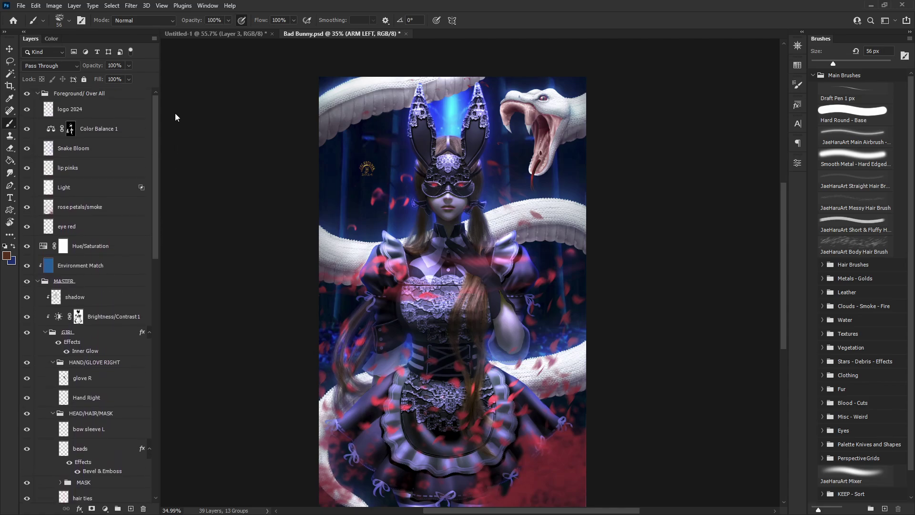